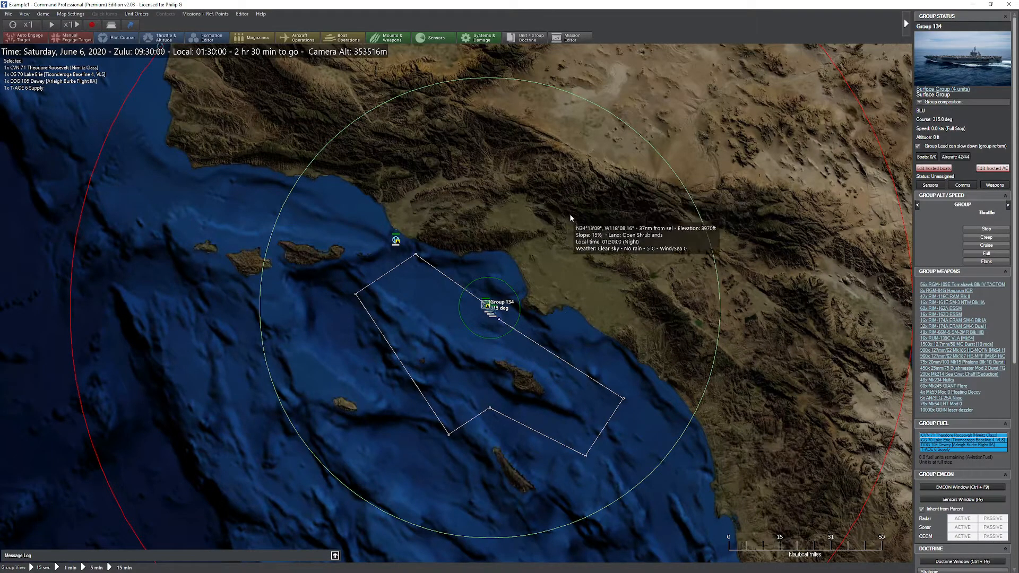
# Place five reference points around the island enclosed by the carrier group's plotted course
pyautogui.scroll(2, 563, 255)
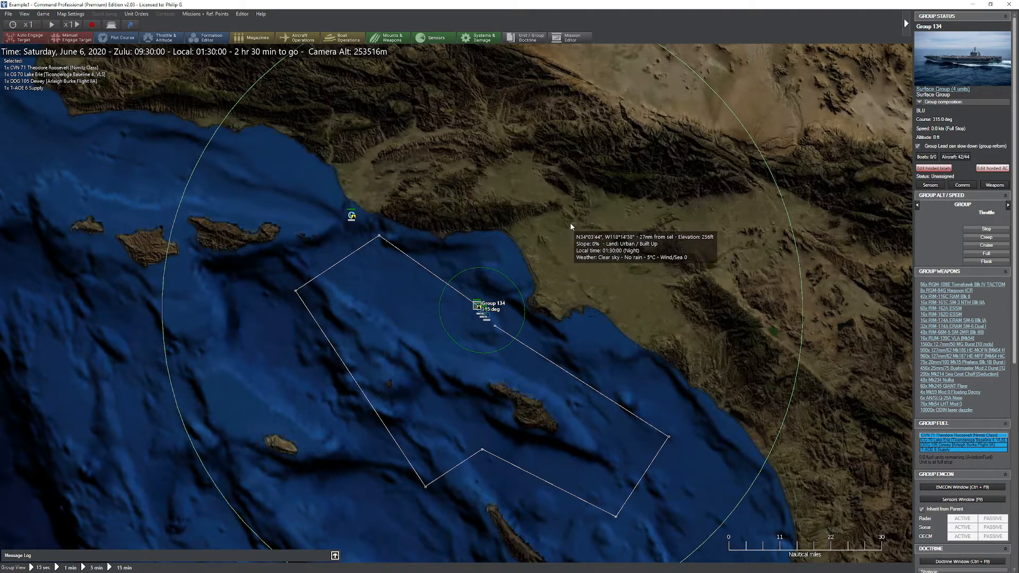
pyautogui.moveTo(595, 179); pyautogui.dragTo(588, 224)
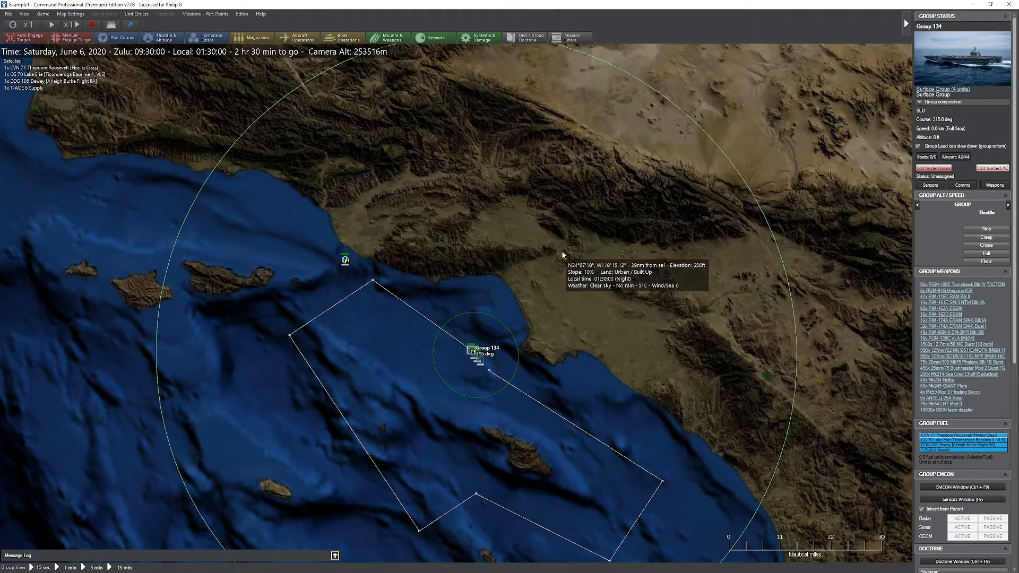
pyautogui.moveTo(563, 255); pyautogui.dragTo(617, 241)
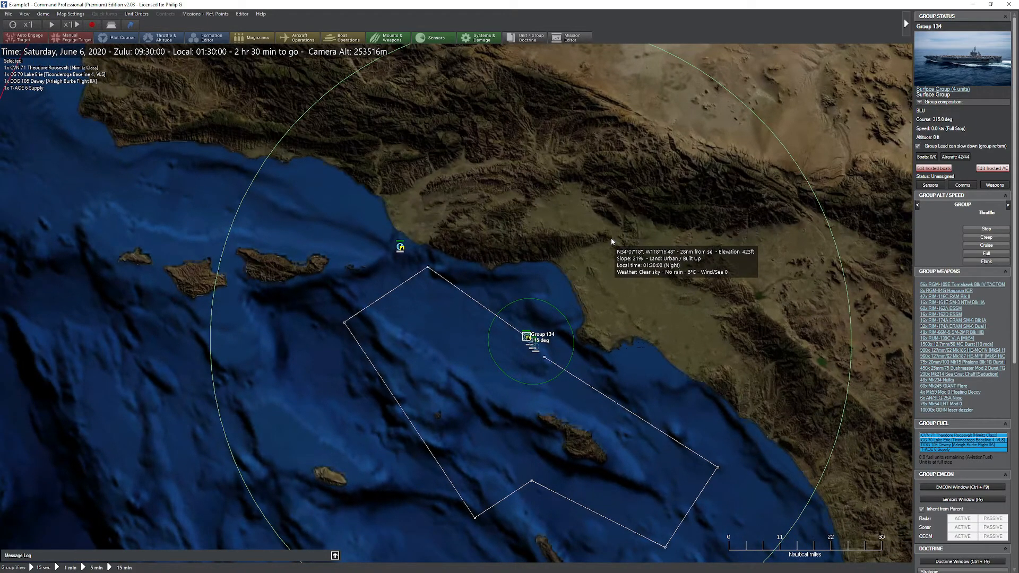
pyautogui.scroll(4, 610, 238)
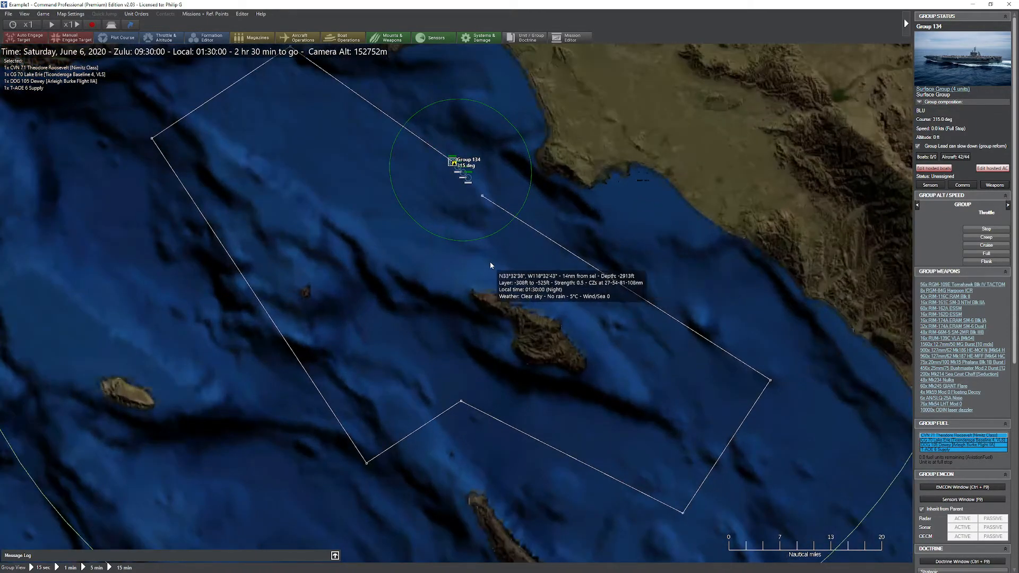
pyautogui.moveTo(489, 263); pyautogui.dragTo(541, 307)
pyautogui.moveTo(706, 382); pyautogui.dragTo(552, 296)
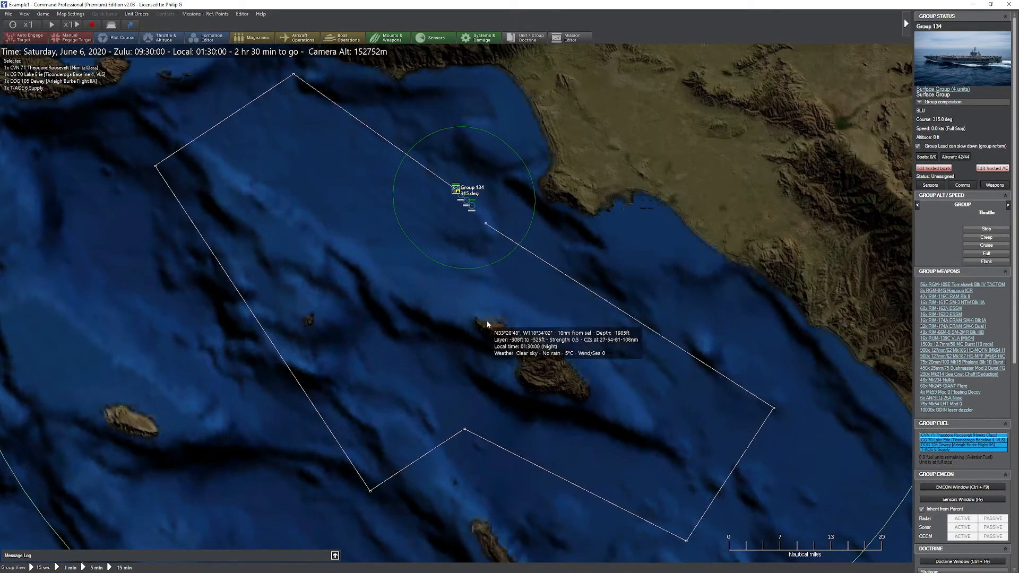
pyautogui.press('ctrl+Insert')
pyautogui.press('ctrl+Insert')
pyautogui.click(489, 307)
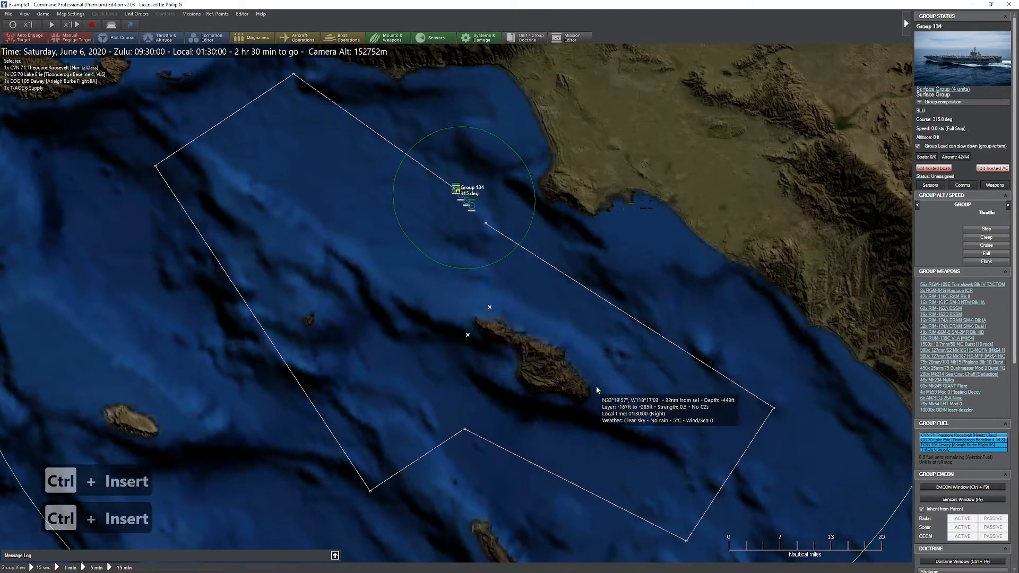
pyautogui.press('ctrl+Insert')
pyautogui.click(597, 378)
pyautogui.press('ctrl+Insert')
pyautogui.click(582, 401)
pyautogui.press('ctrl+Insert')
pyautogui.click(524, 390)
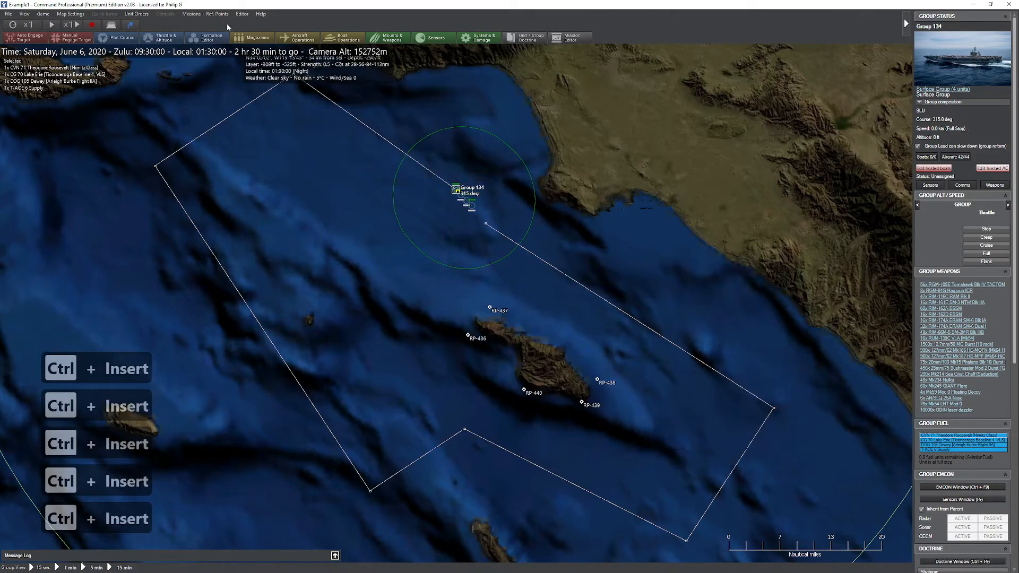
# Create a no-navigation zone from the five reference points around the island
pyautogui.click(205, 14)
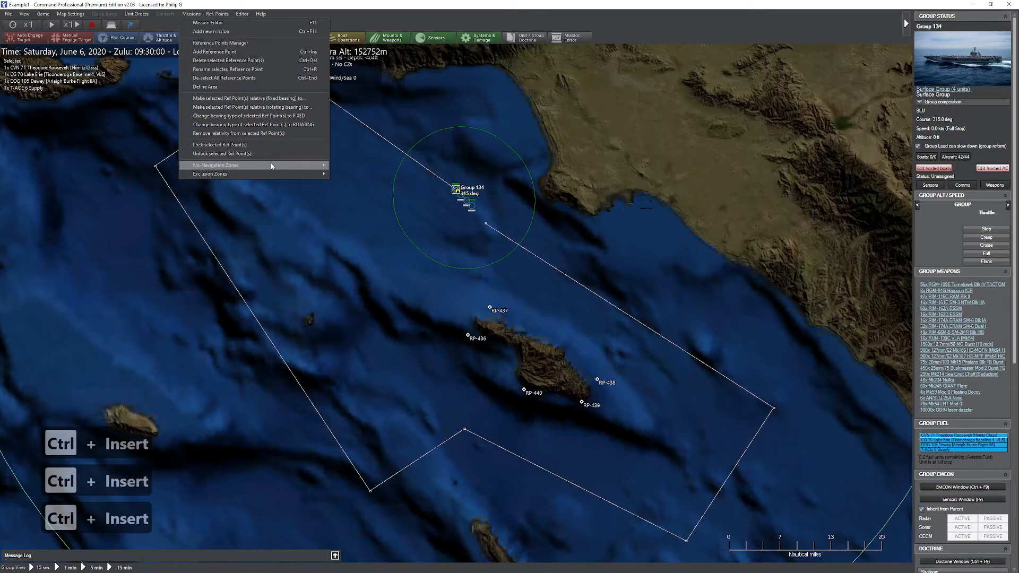
pyautogui.moveTo(271, 165)
pyautogui.click(380, 175)
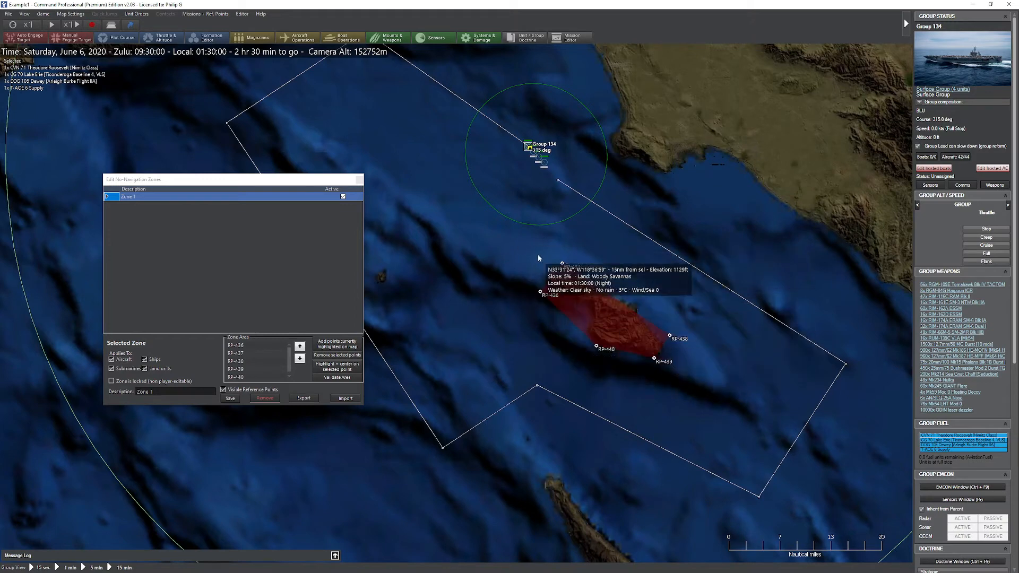
pyautogui.moveTo(268, 184); pyautogui.dragTo(328, 151)
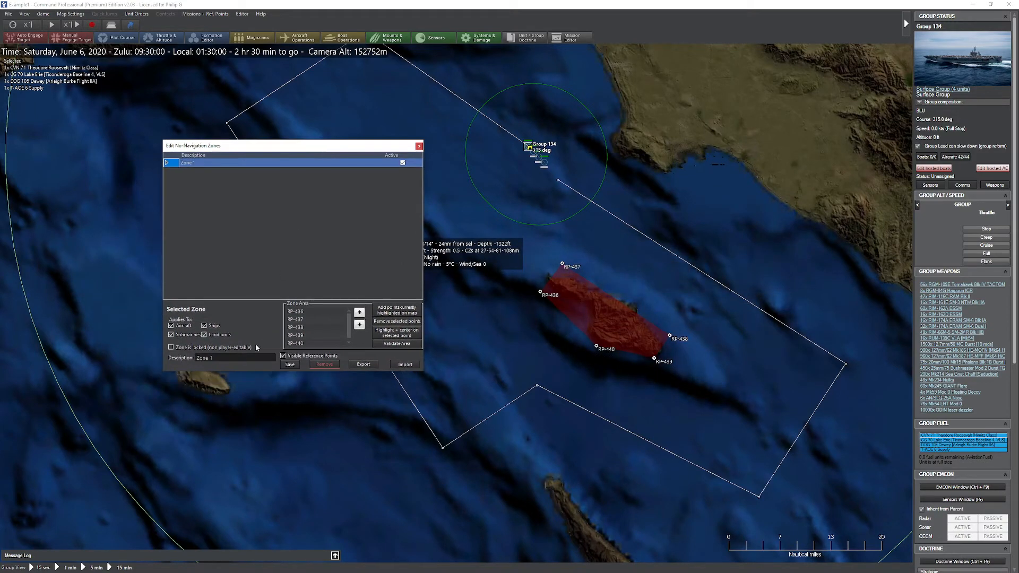
# Set the zone's description to "No one on the island please" and exclude land units from its restrictions
pyautogui.write('No one ')
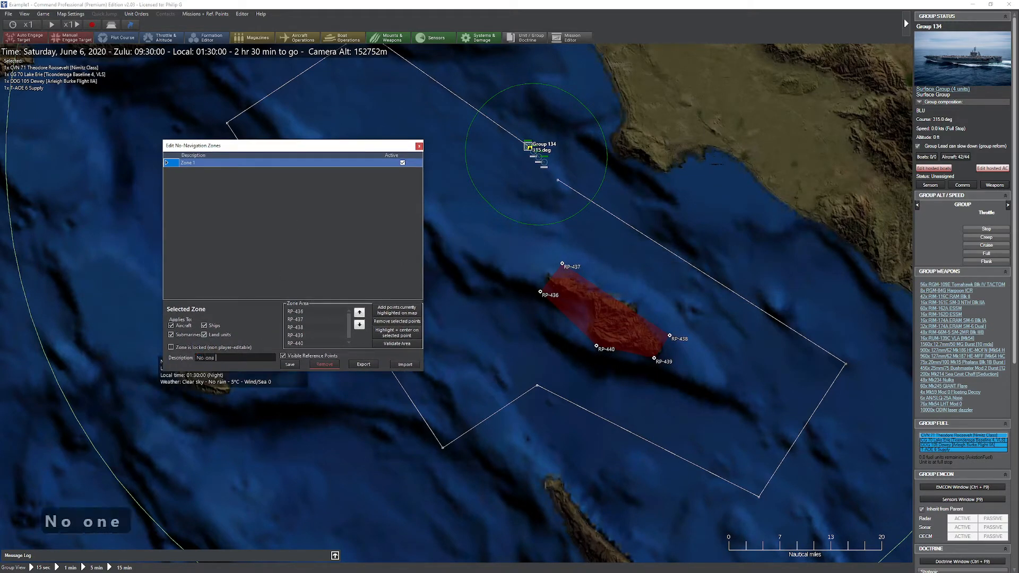
pyautogui.write('on tyhe')
pyautogui.press('BackSpace')
pyautogui.press('BackSpace')
pyautogui.press('BackSpace')
pyautogui.press('BackSpace')
pyautogui.write('he i')
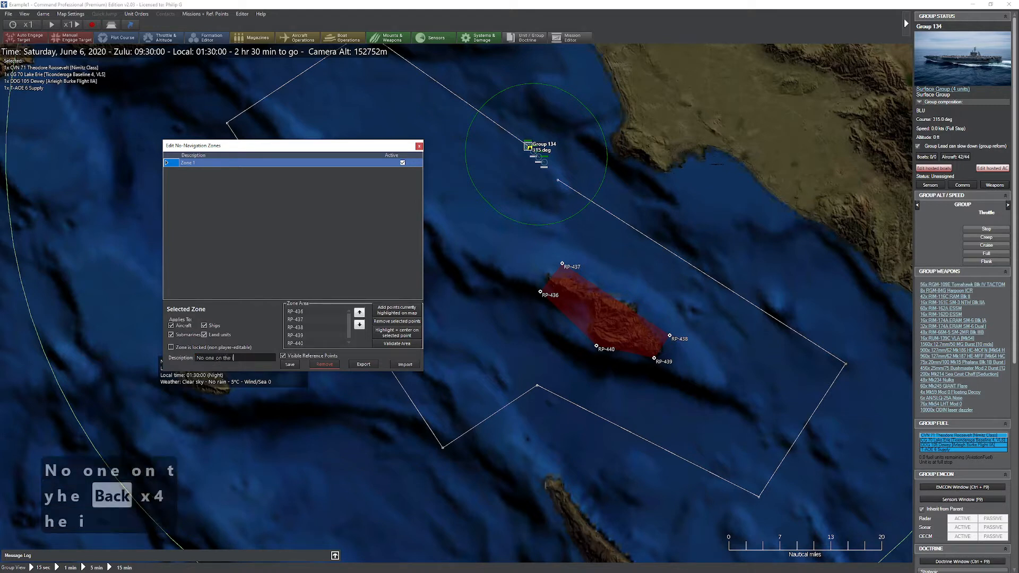
pyautogui.write('sland please')
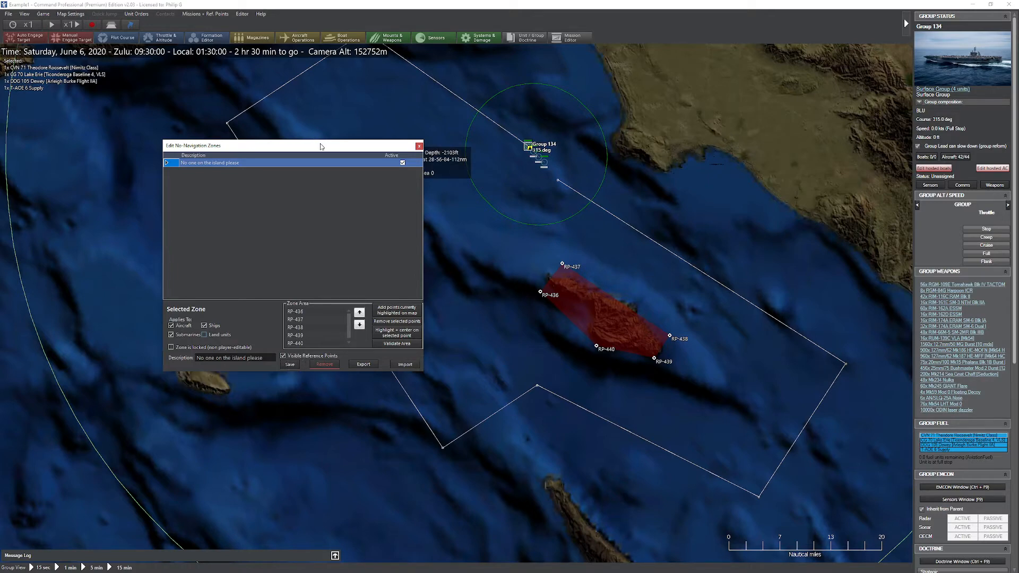
# Lock the zone against player editing, hide its reference points, and save it
pyautogui.moveTo(320, 145); pyautogui.dragTo(322, 91)
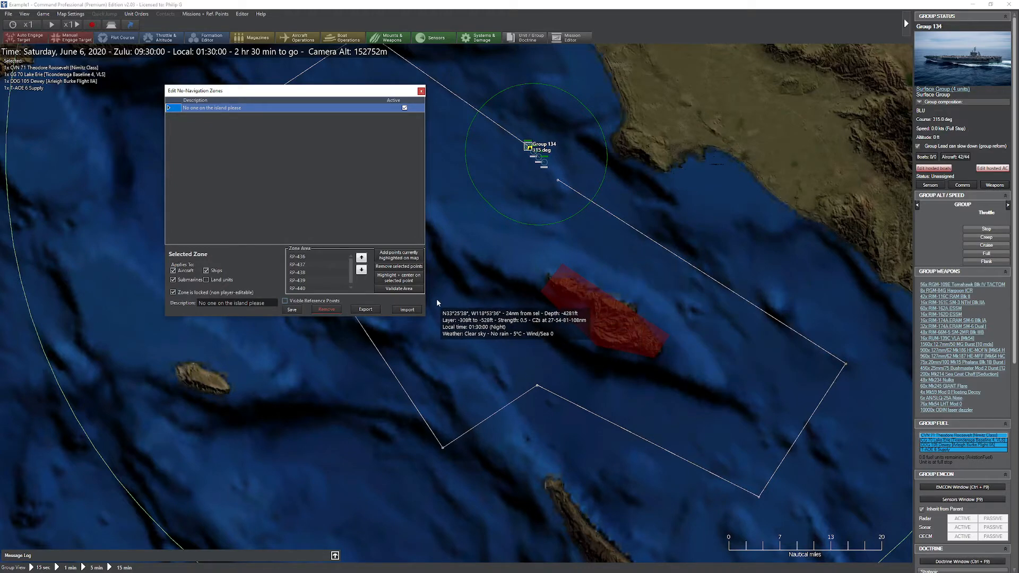
pyautogui.moveTo(511, 272); pyautogui.dragTo(551, 302)
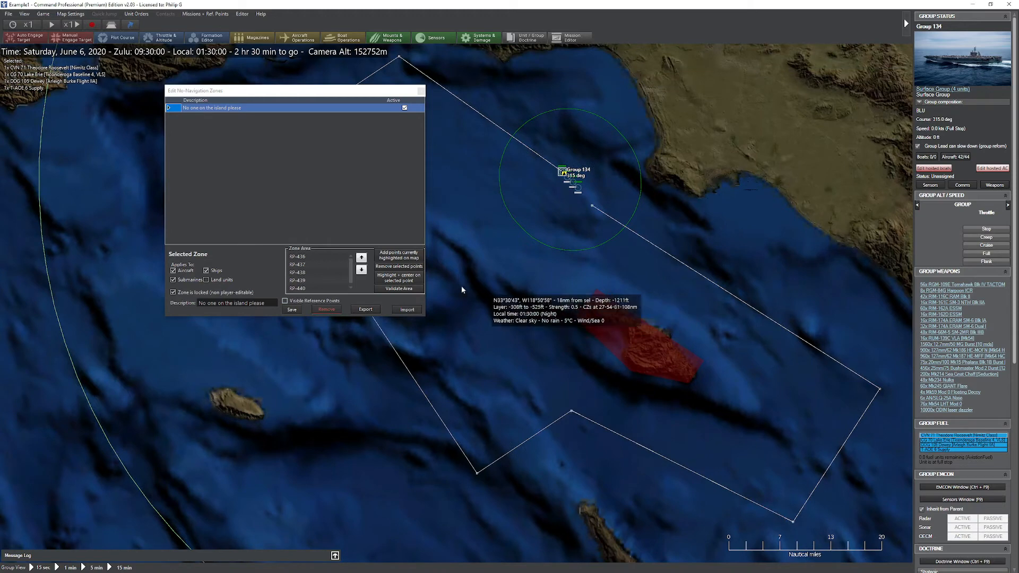
pyautogui.click(295, 310)
pyautogui.click(420, 91)
# Add an Israeli F-16C Blk 30 Falcon [Barak] west of the zone with the GBU-15(V)1/B CWW EO [Mk84] loadout
pyautogui.press('Insert')
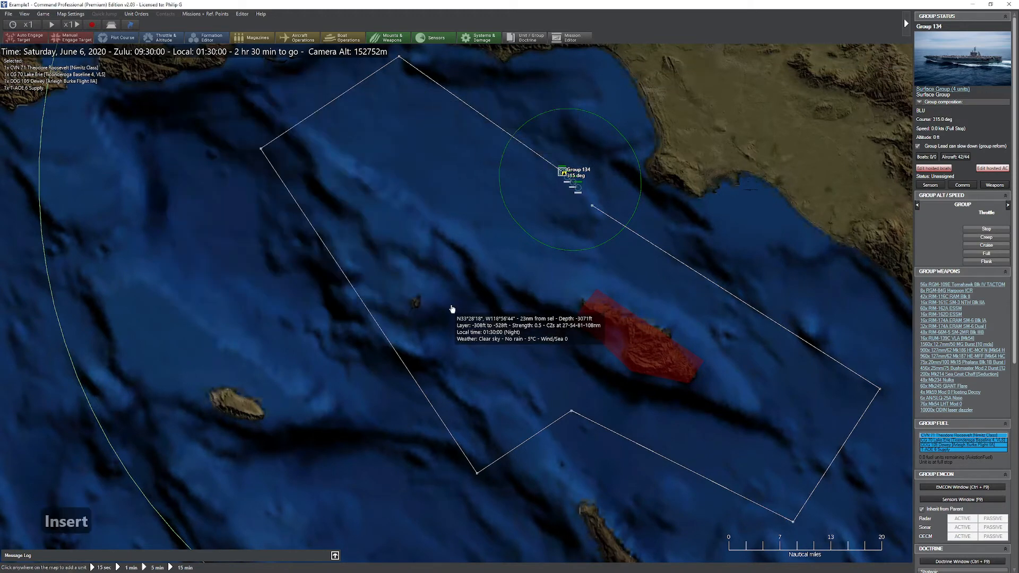
pyautogui.click(451, 309)
pyautogui.click(536, 136)
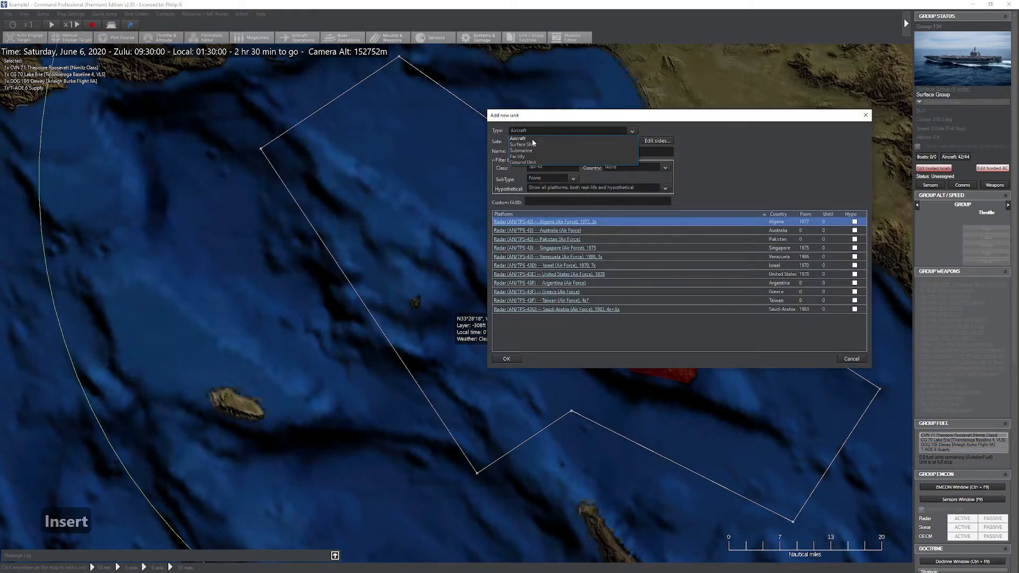
pyautogui.click(549, 167)
pyautogui.write('F-16C')
pyautogui.click(667, 318)
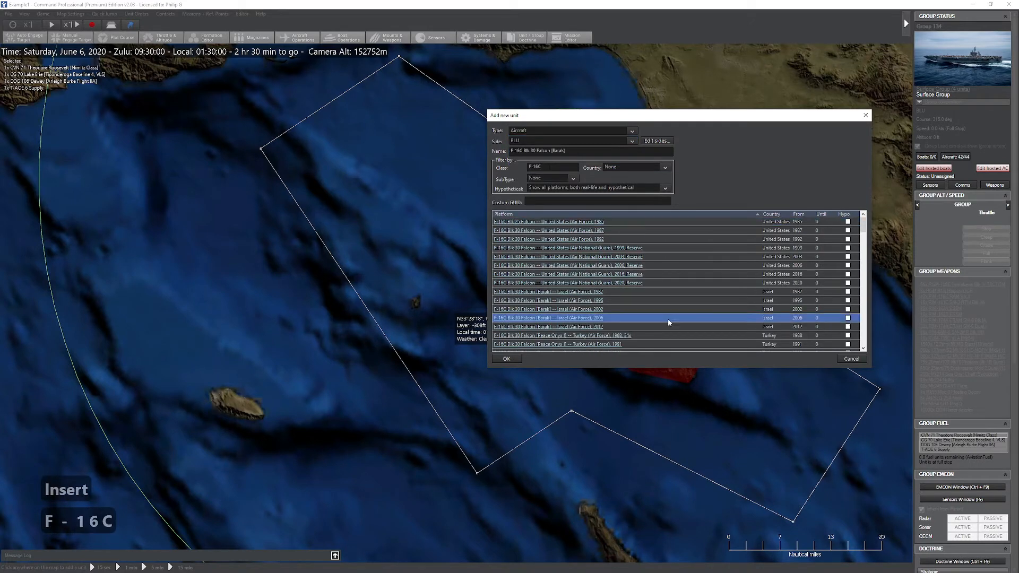
pyautogui.click(507, 359)
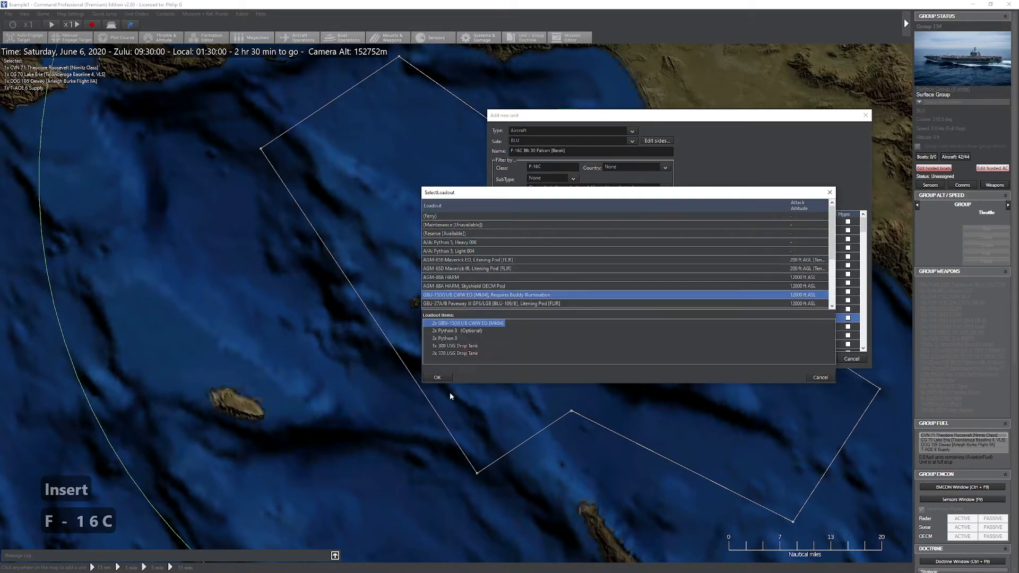
pyautogui.click(442, 374)
# Plot the F-16C's course straight across the no-navigation zone to a waypoint just east of the island
pyautogui.click(451, 303)
pyautogui.press('F3')
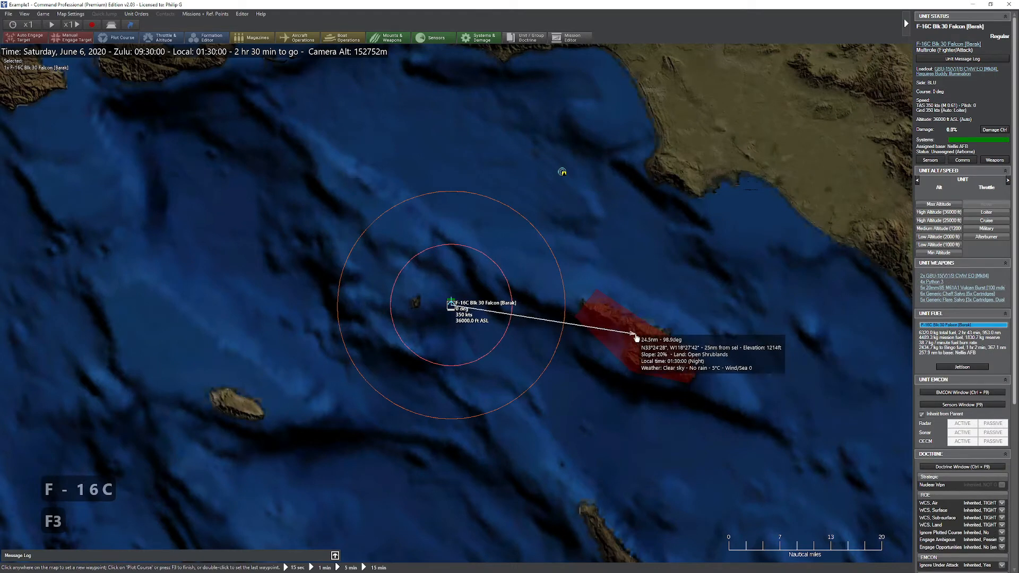
pyautogui.press('F3')
pyautogui.press('F3')
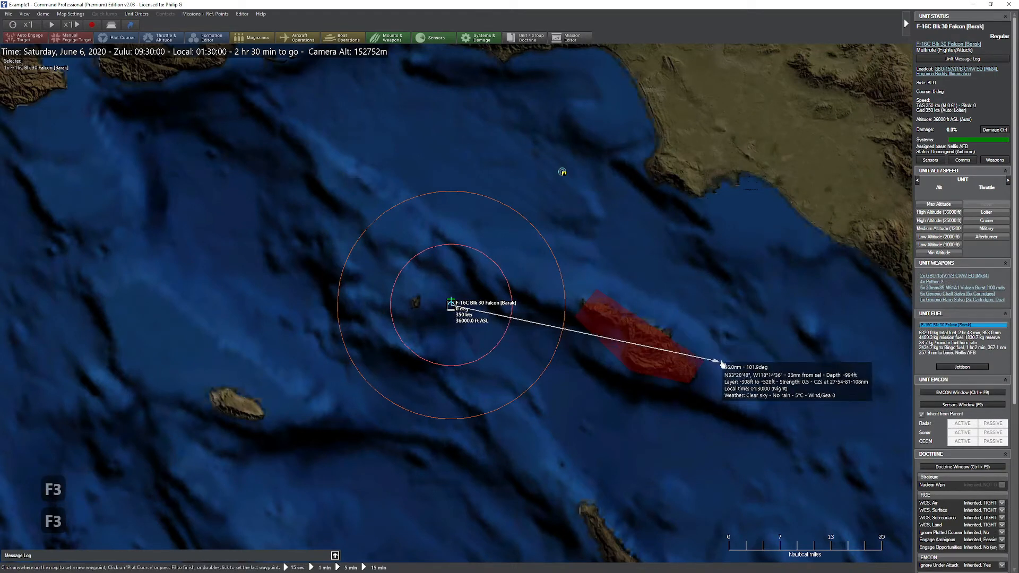
pyautogui.click(721, 360)
# Run the simulation with accelerated time to test the F-16C's routing around the zone, and restore normal speed
pyautogui.press('+')
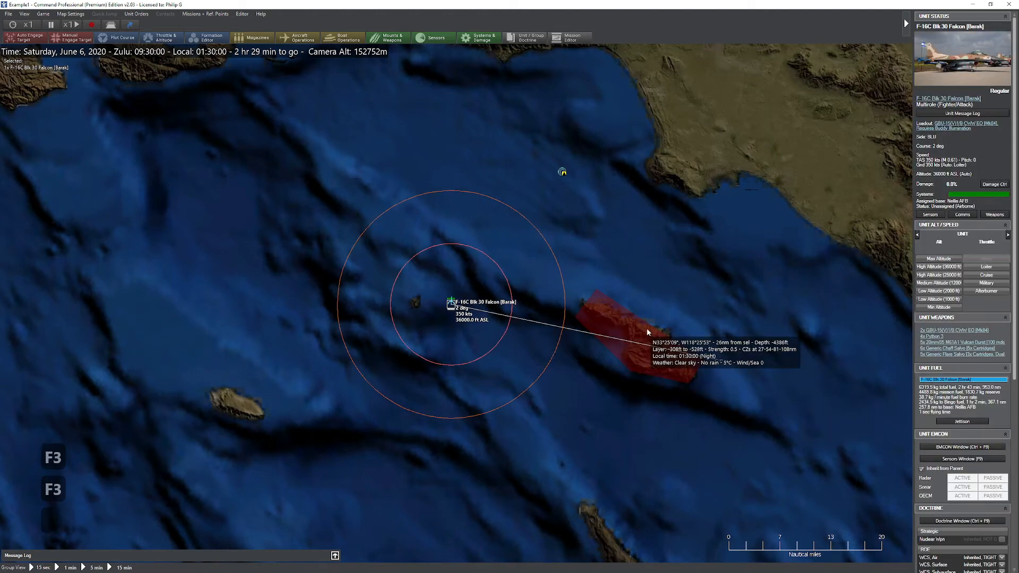
pyautogui.press('+')
pyautogui.press('+')
pyautogui.press('+')
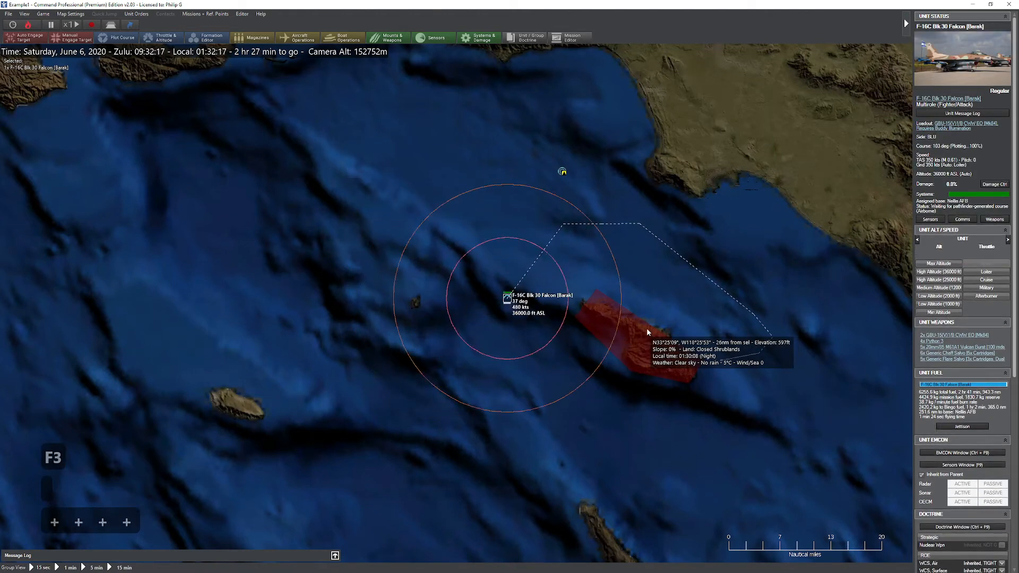
pyautogui.press('-')
pyautogui.press('-')
pyautogui.press('-')
pyautogui.press('-')
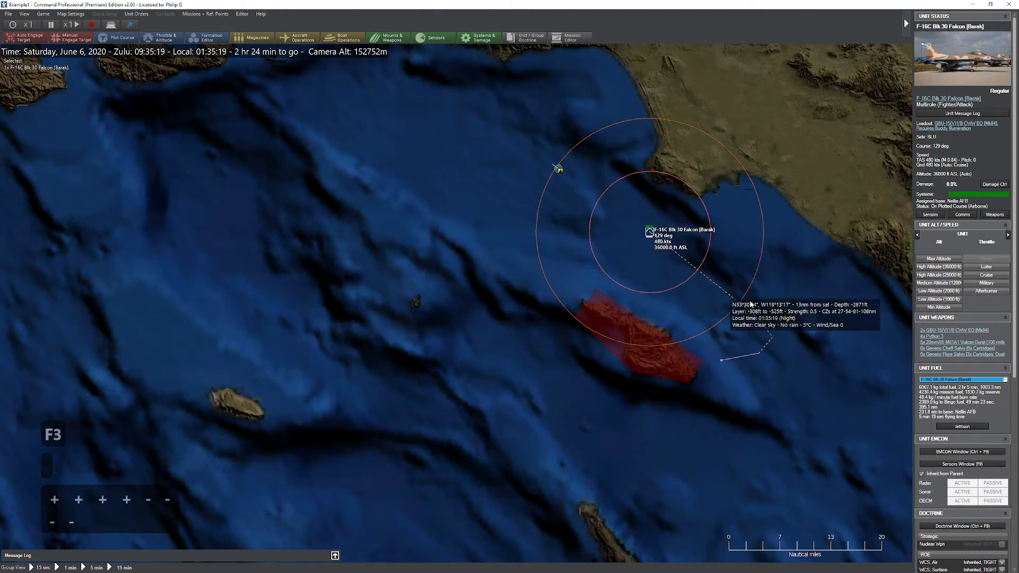
# Check the rest of the F-16C's route around the no-navigation zone and pause the simulation
pyautogui.moveTo(762, 337); pyautogui.dragTo(709, 343)
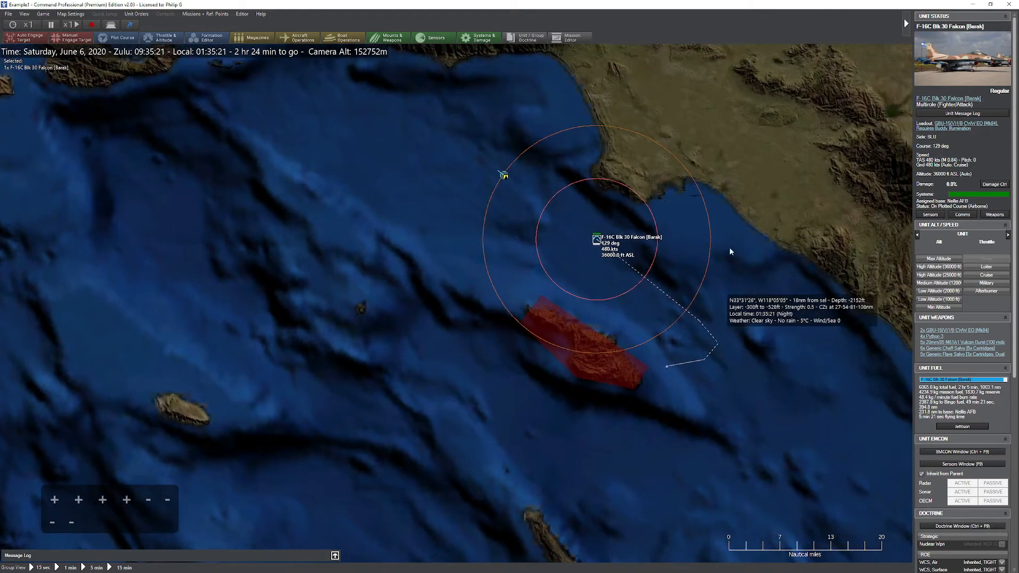
pyautogui.moveTo(732, 223); pyautogui.dragTo(716, 272)
pyautogui.moveTo(553, 175); pyautogui.dragTo(596, 297)
pyautogui.press('space')
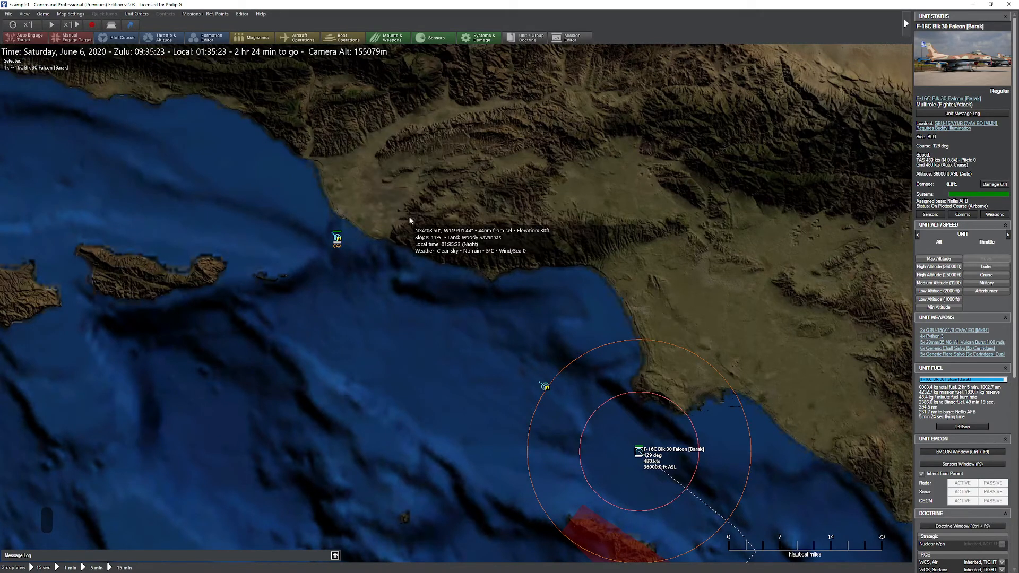
# Select the amphibious assault ship off the coast northwest of the F-16C
pyautogui.moveTo(408, 215); pyautogui.dragTo(476, 233)
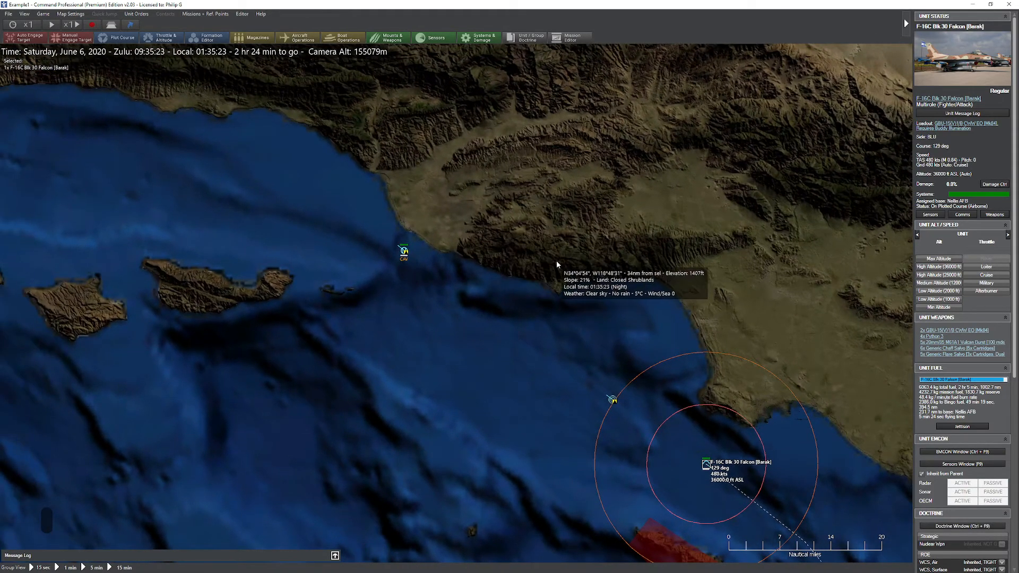
pyautogui.moveTo(542, 288); pyautogui.dragTo(556, 247)
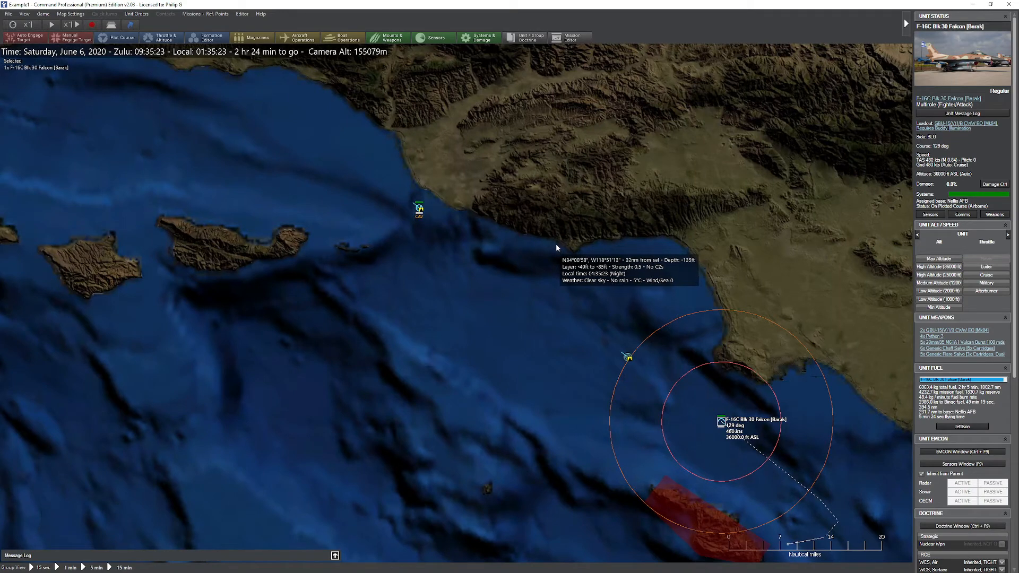
pyautogui.moveTo(507, 278); pyautogui.dragTo(548, 277)
pyautogui.scroll(-1, 535, 266)
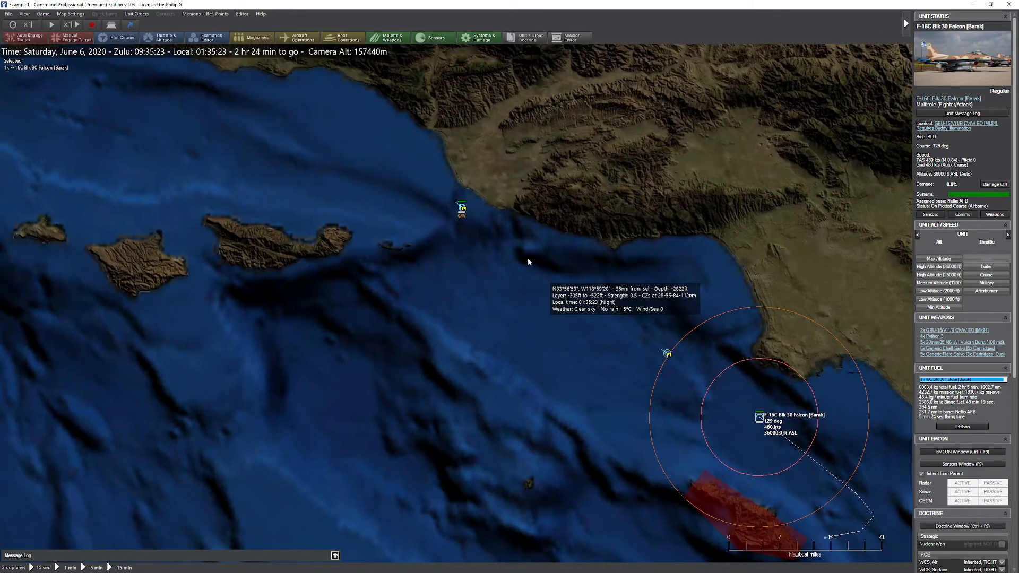
pyautogui.click(461, 211)
# Define a wide rectangular reference-point area in the sea south of LHD 1 Wasp, from below the islands eastward to the mainland bay
pyautogui.moveTo(575, 221); pyautogui.dragTo(588, 397)
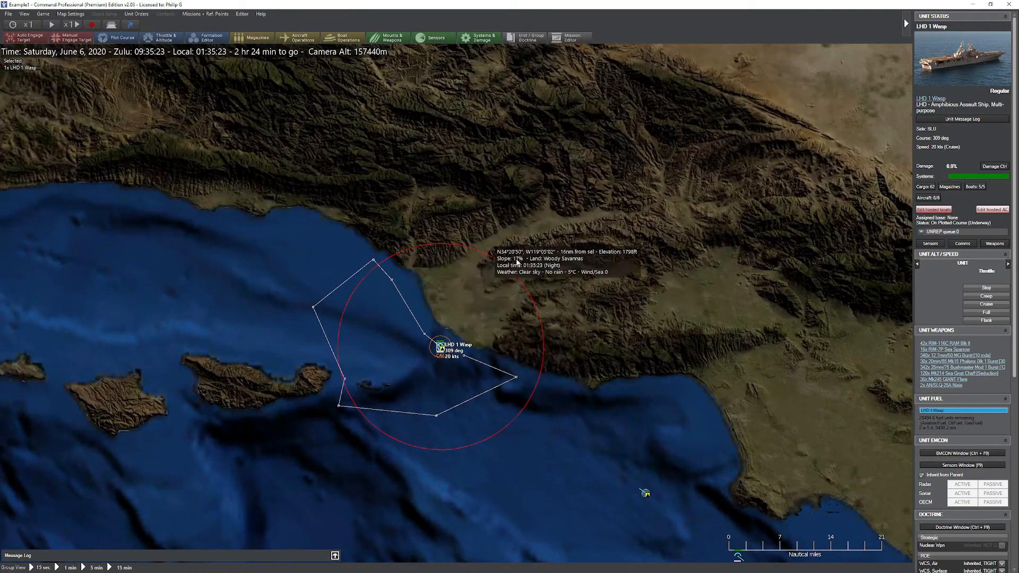
pyautogui.moveTo(586, 354); pyautogui.dragTo(737, 209)
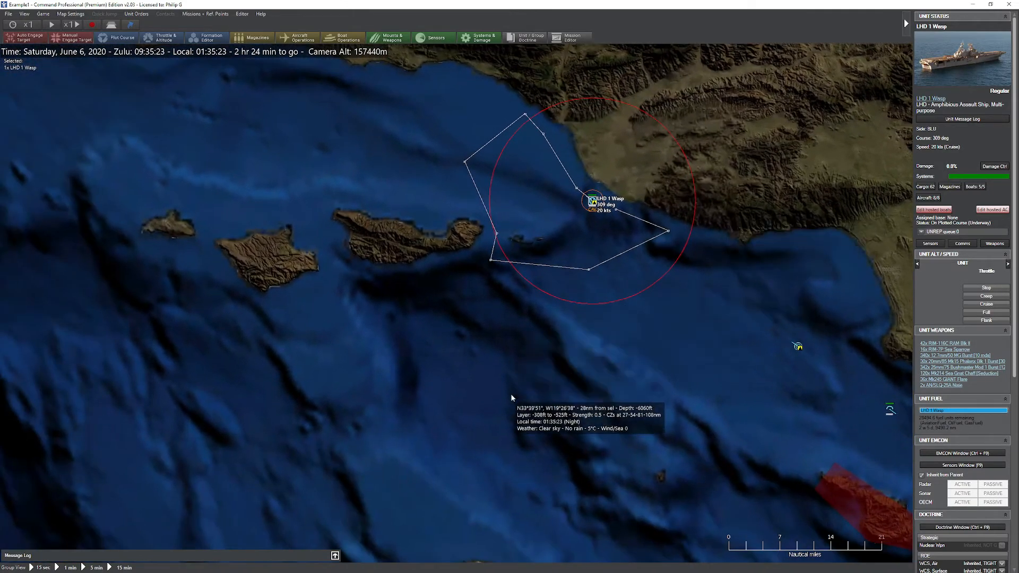
pyautogui.moveTo(499, 328); pyautogui.dragTo(470, 320)
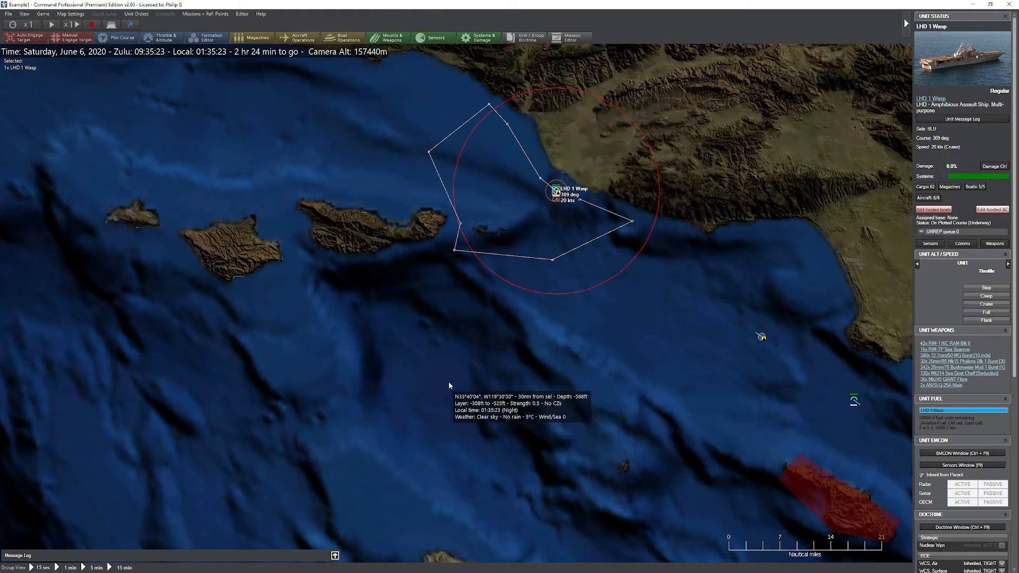
pyautogui.moveTo(446, 370); pyautogui.dragTo(397, 347)
pyautogui.click(205, 14)
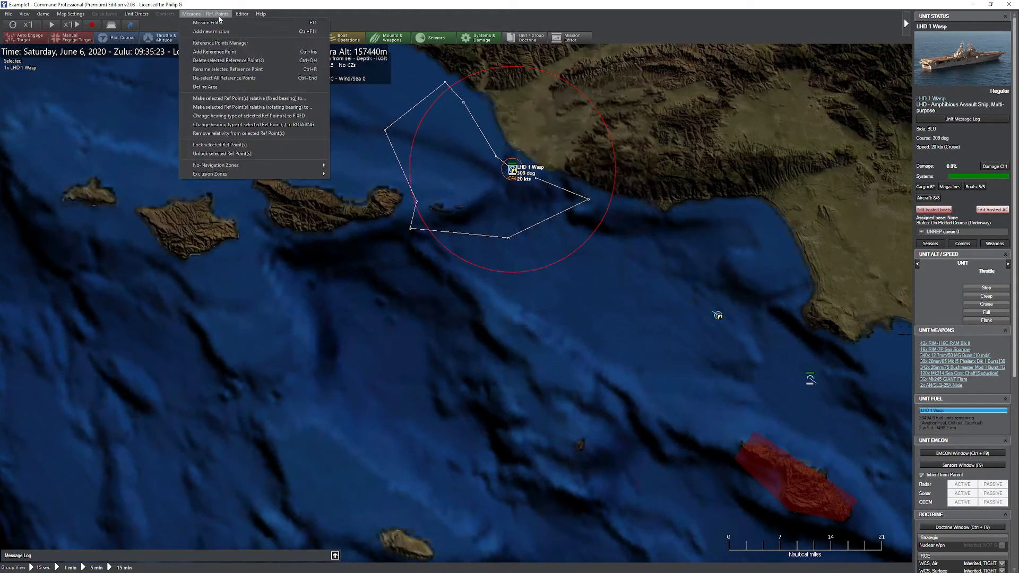
pyautogui.click(243, 77)
pyautogui.rightClick(379, 336)
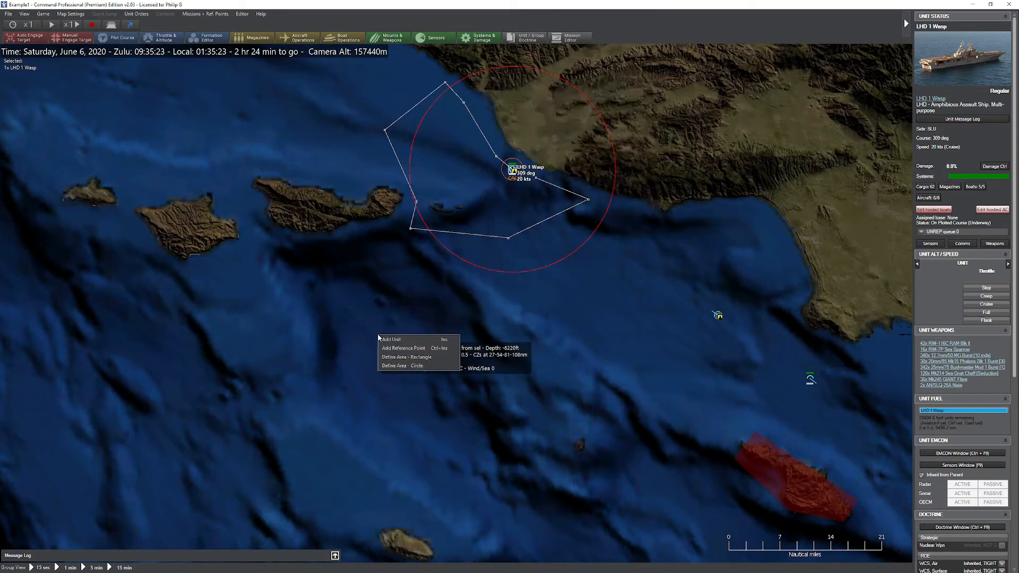
pyautogui.click(427, 357)
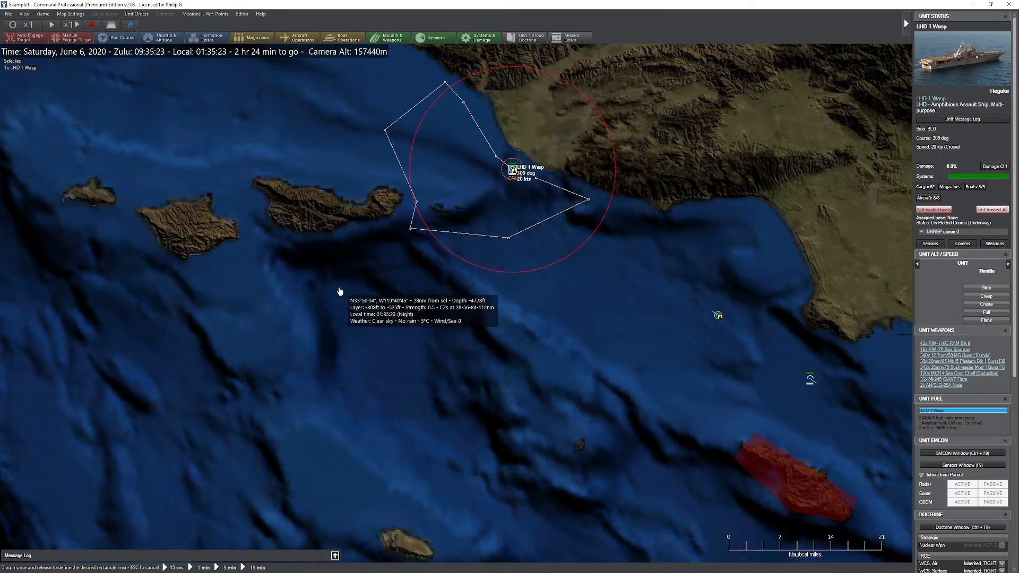
pyautogui.moveTo(273, 282); pyautogui.dragTo(705, 327)
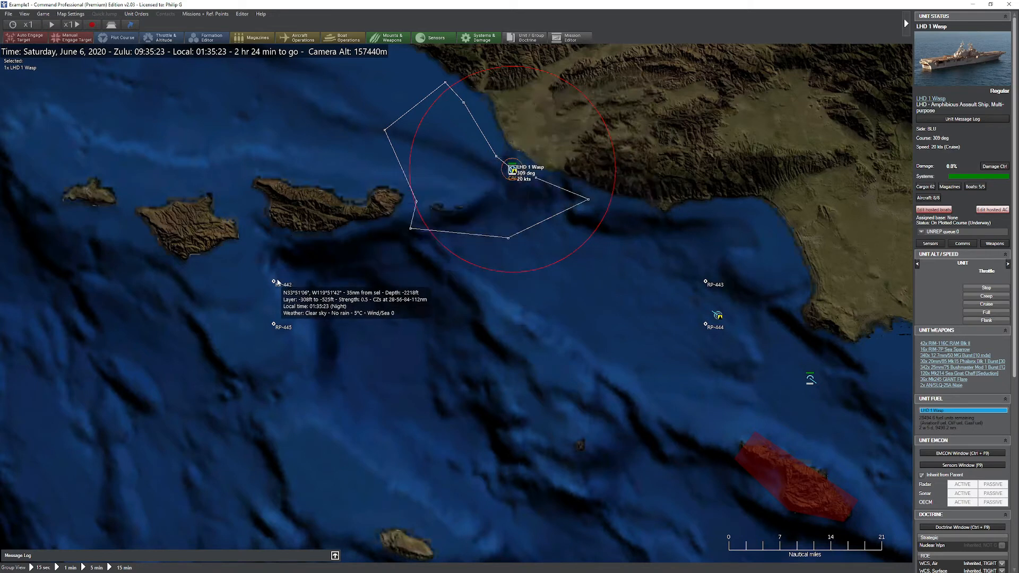
# Move reference point RP-442 north to the nearby island's southern shore and RP-443 northwest to the mainland coast
pyautogui.moveTo(276, 281); pyautogui.dragTo(294, 234)
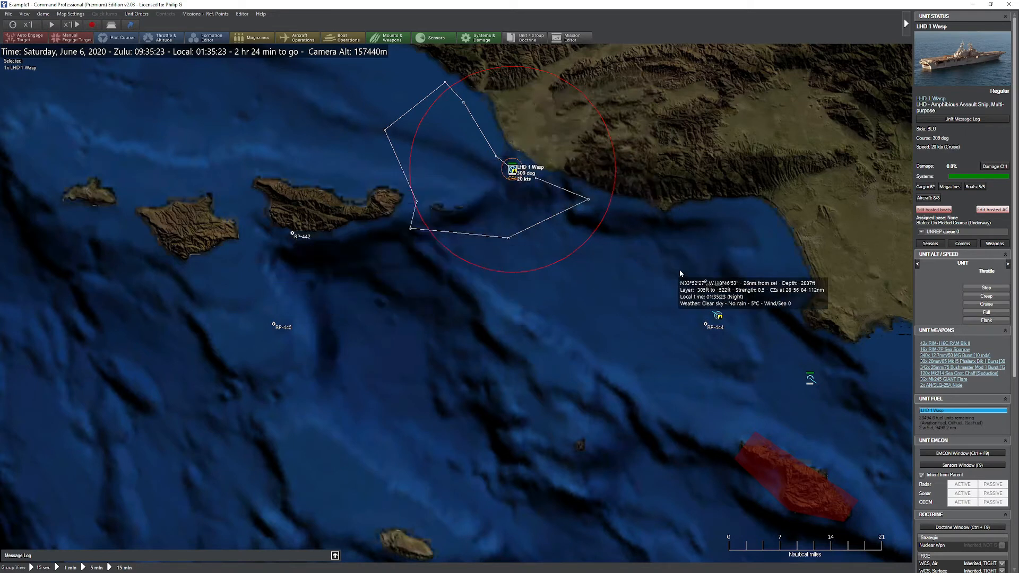
pyautogui.moveTo(706, 280); pyautogui.dragTo(670, 213)
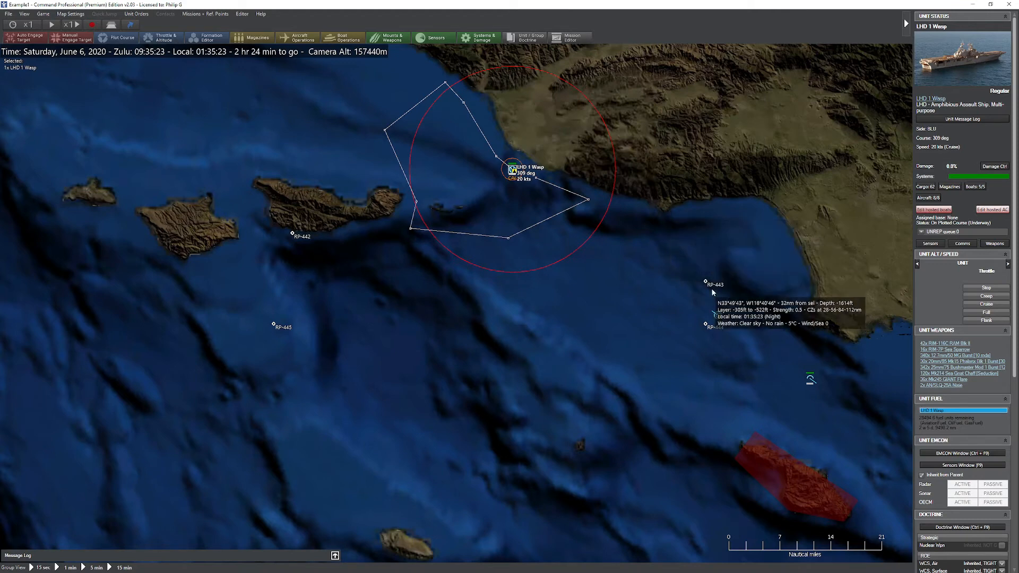
pyautogui.moveTo(706, 285); pyautogui.dragTo(667, 213)
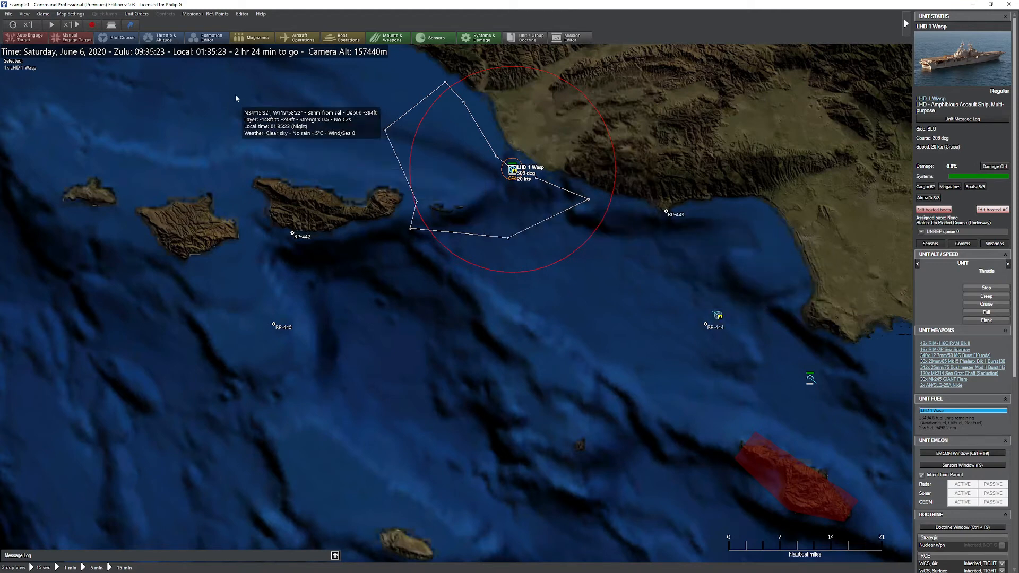
# Create an exclusion zone from the four selected reference points and arrange the zone editor and map to reveal its outline
pyautogui.click(207, 15)
pyautogui.moveTo(263, 173)
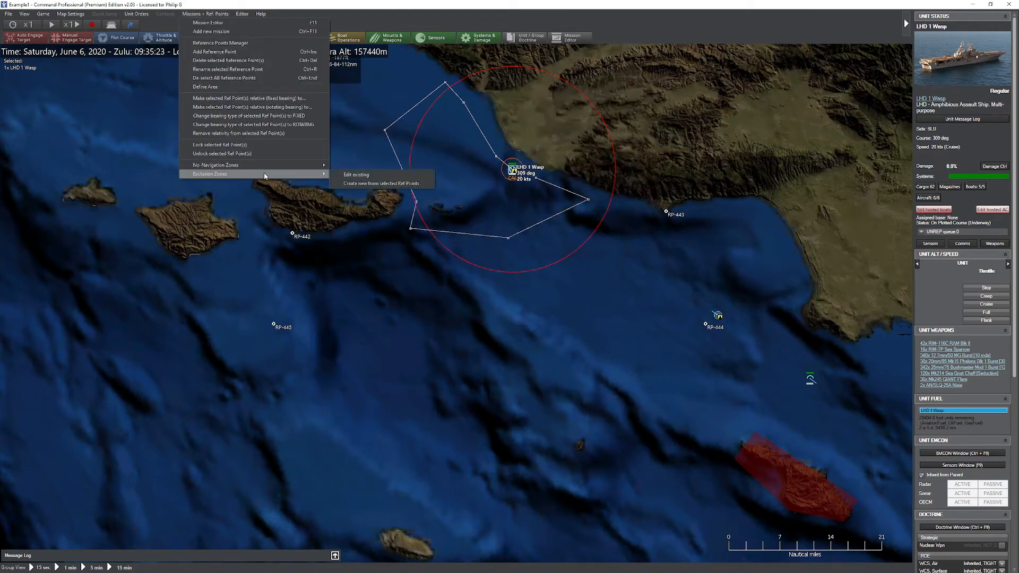
pyautogui.click(375, 184)
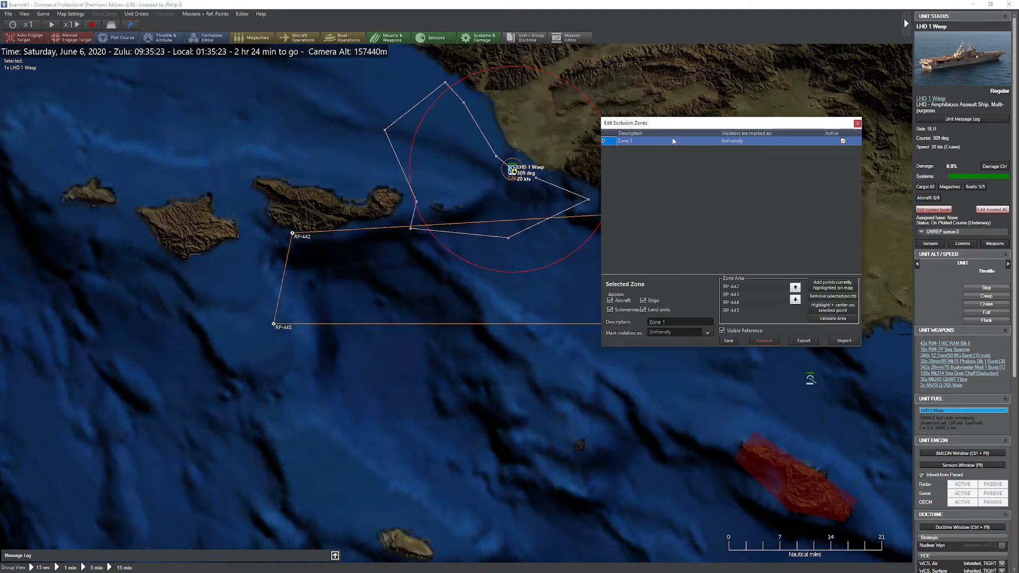
pyautogui.moveTo(759, 131); pyautogui.dragTo(202, 282)
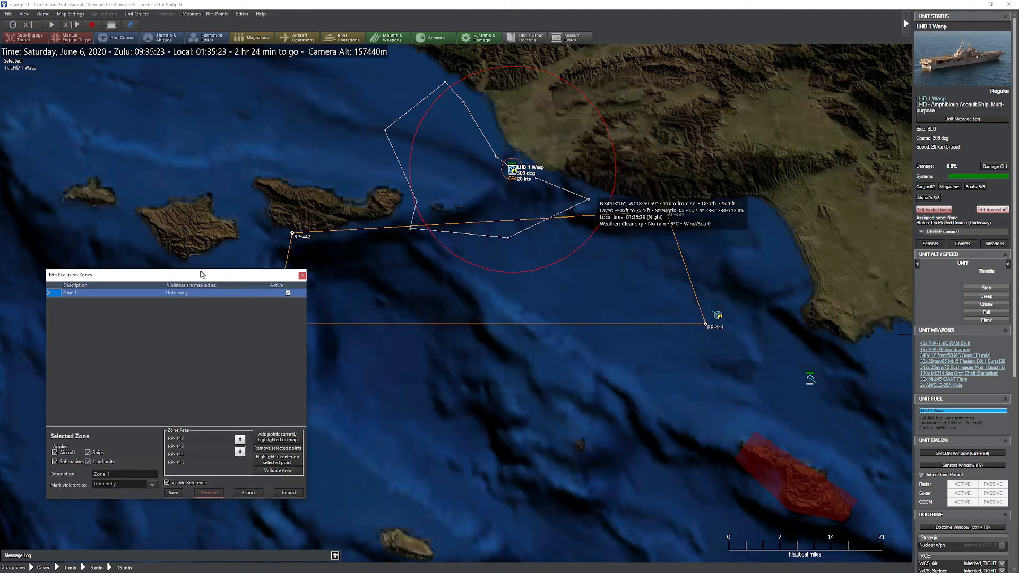
pyautogui.moveTo(343, 249); pyautogui.dragTo(452, 232)
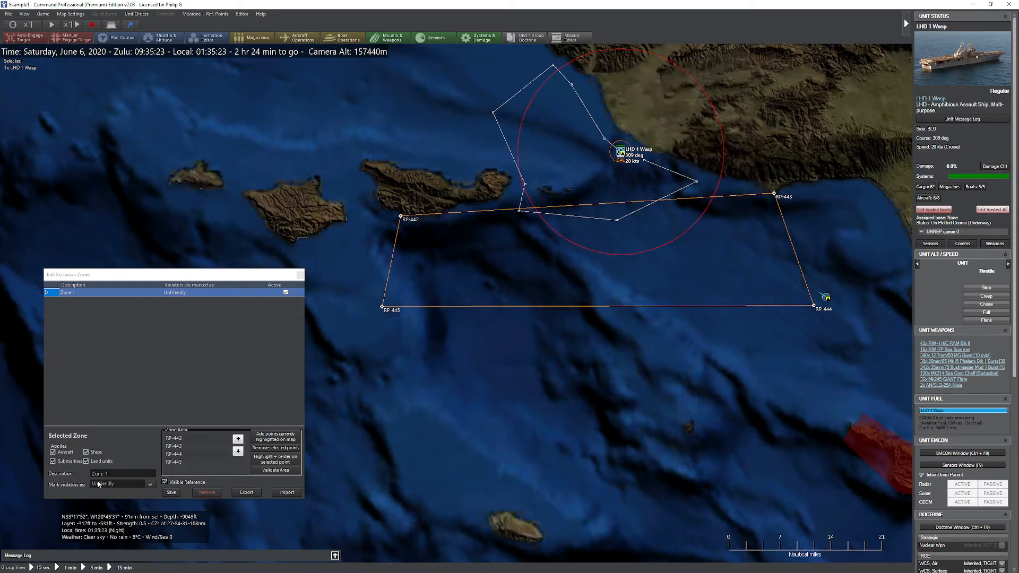
# Mark violators of the exclusion zone as Hostile, enter No Go Zone as its description, and close the zone editor
pyautogui.click(113, 484)
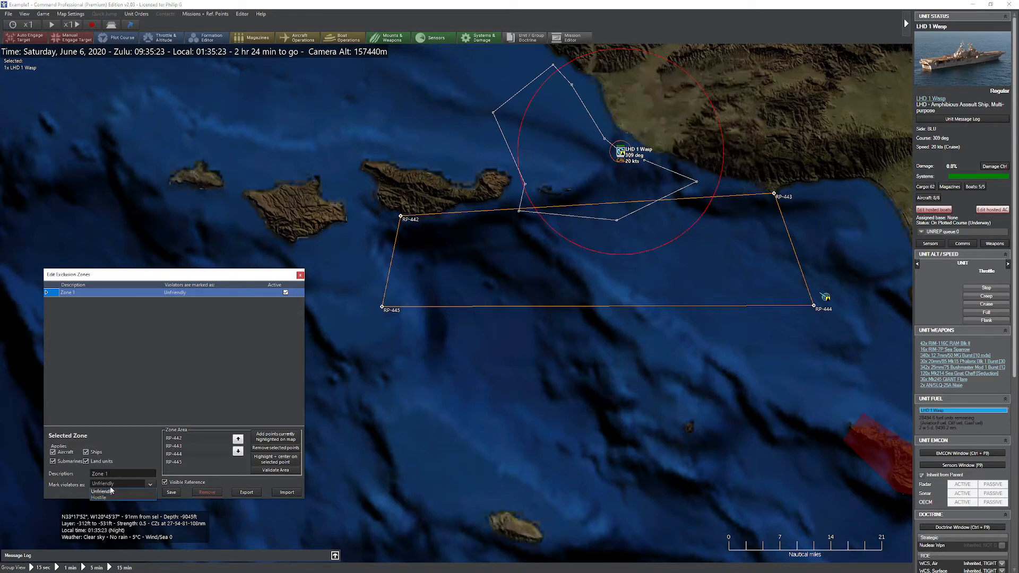
pyautogui.click(103, 497)
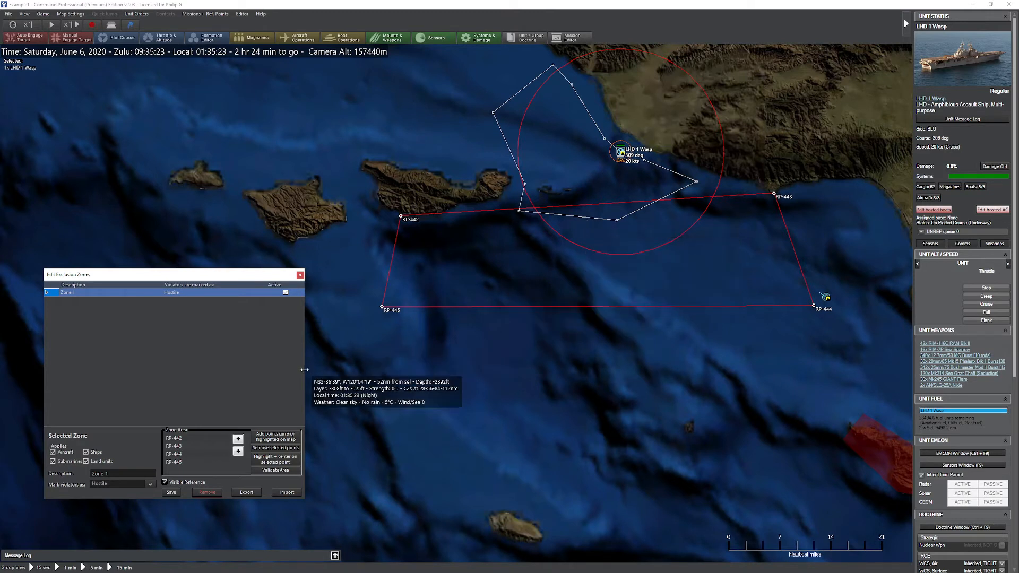
pyautogui.moveTo(117, 473); pyautogui.dragTo(29, 471)
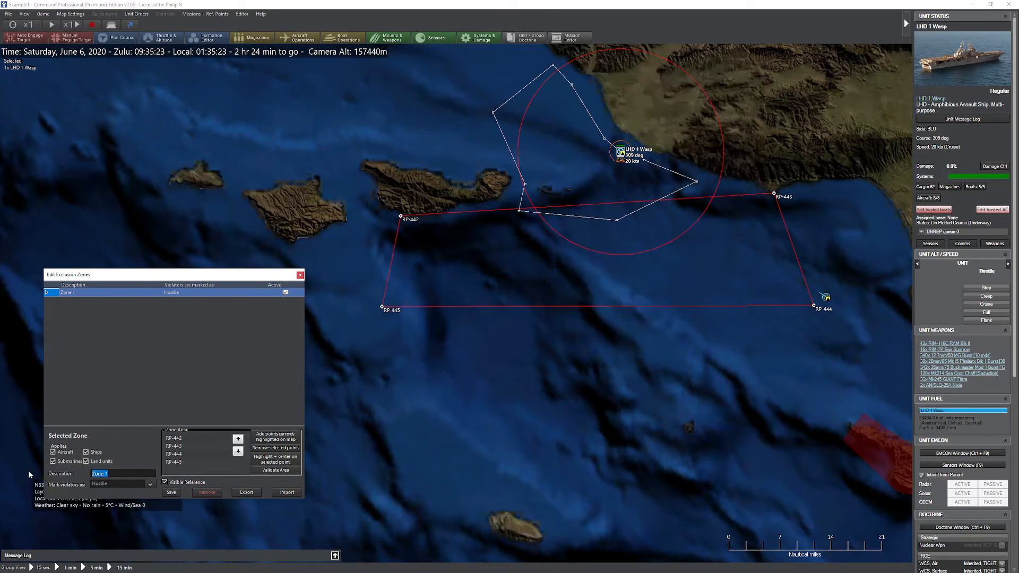
pyautogui.write('No Go Zo')
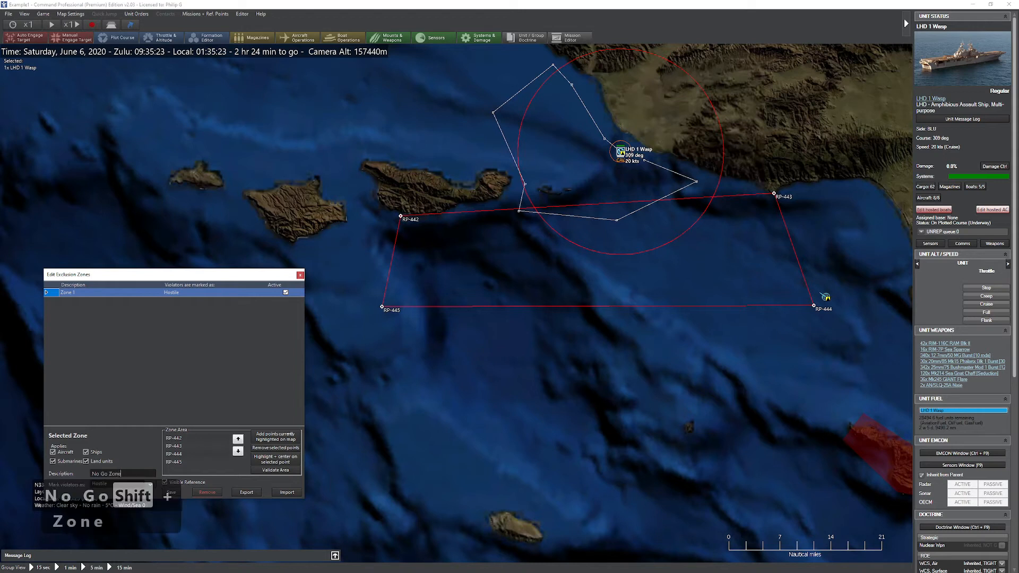
pyautogui.moveTo(163, 275); pyautogui.dragTo(179, 184)
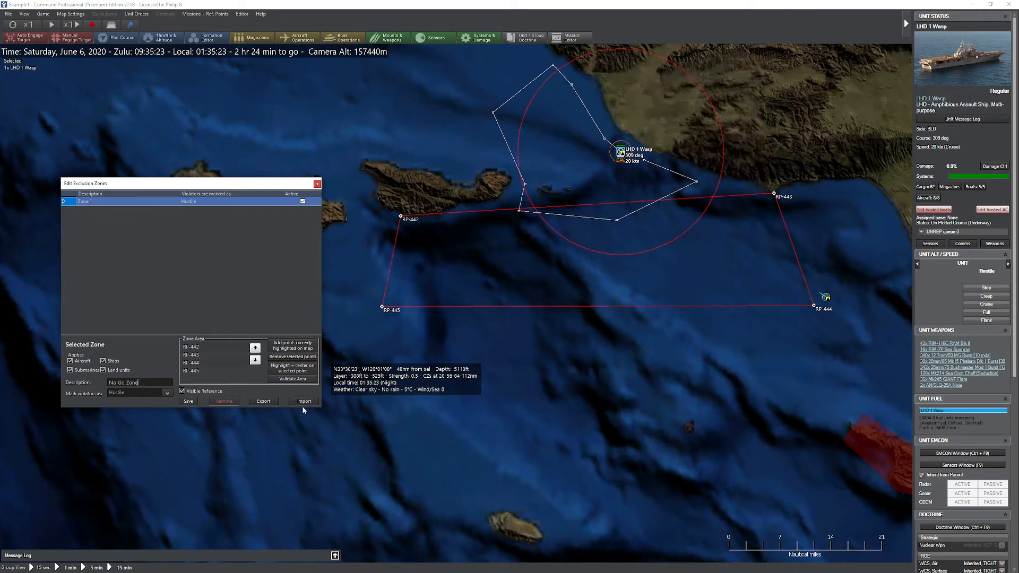
pyautogui.scroll(-3, 558, 398)
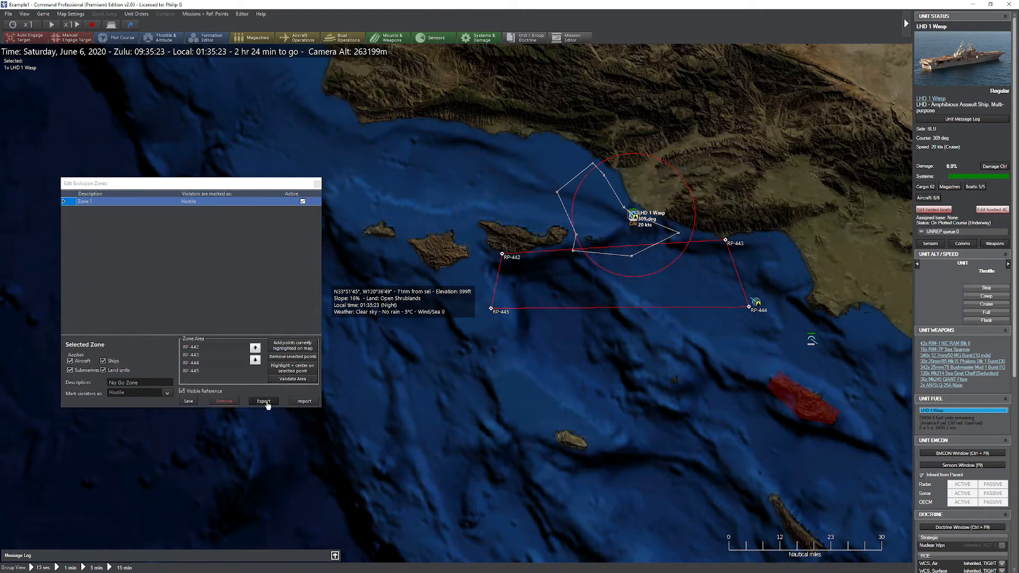
pyautogui.click(316, 183)
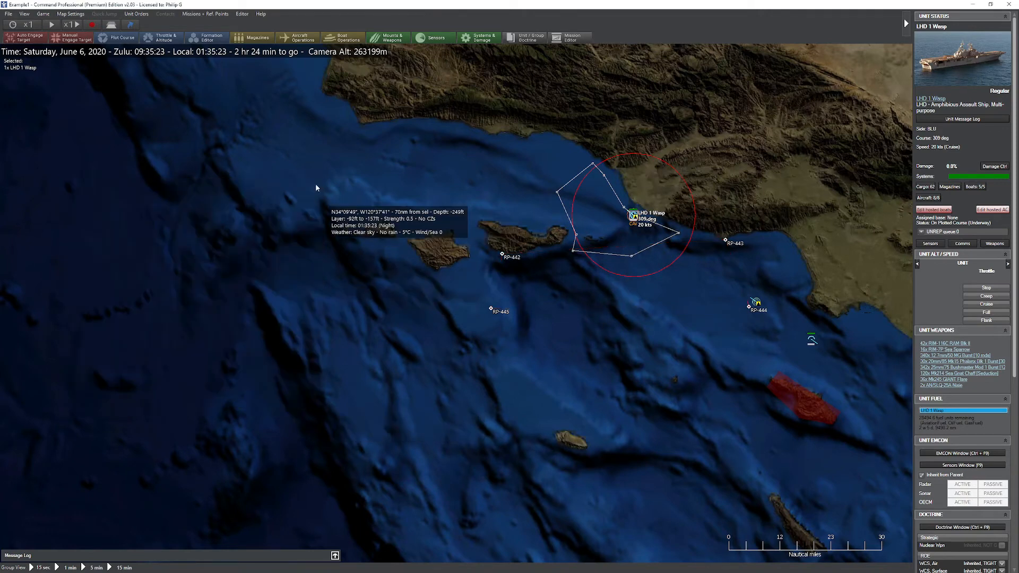
# Locate BOGEY #36 south of the ship and open the existing exclusion zones for editing to show the boundary ahead of it
pyautogui.scroll(3, 456, 208)
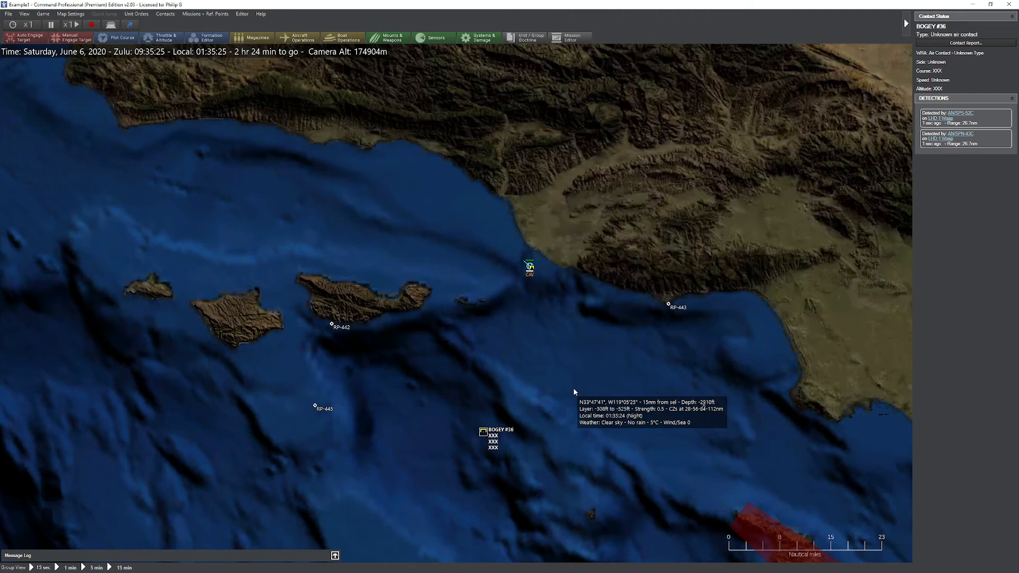
pyautogui.moveTo(572, 382); pyautogui.dragTo(572, 340)
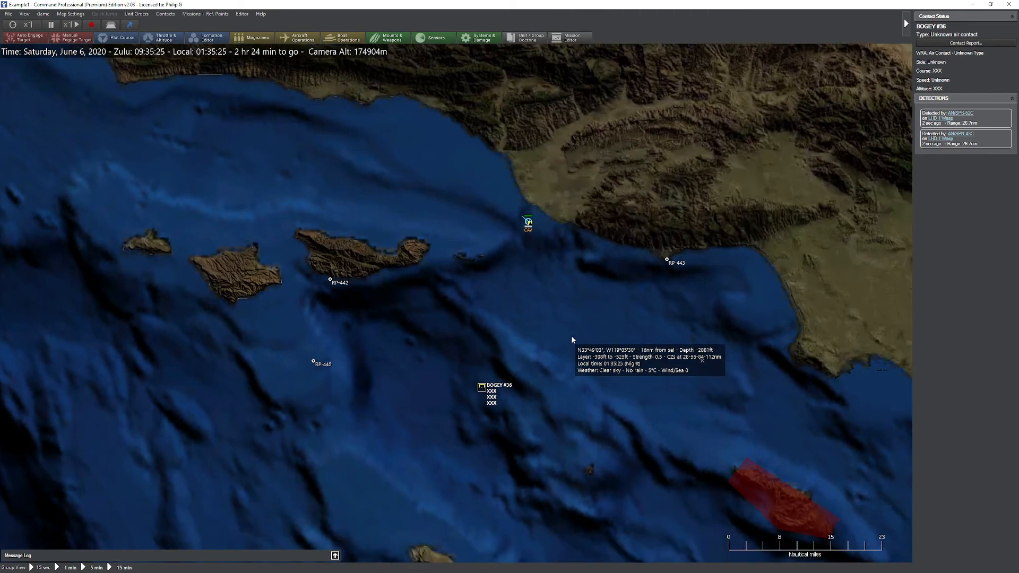
pyautogui.scroll(2, 572, 340)
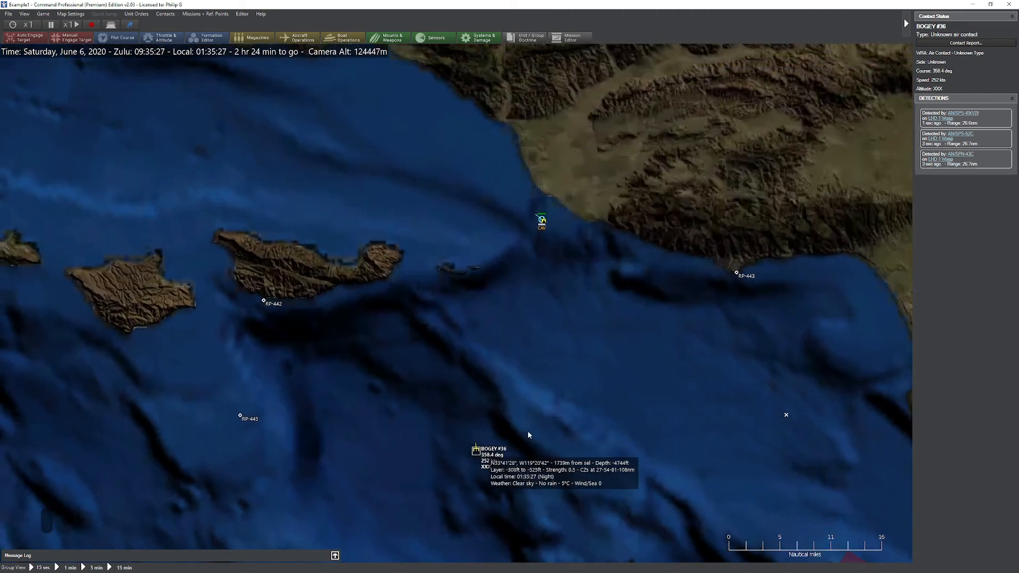
pyautogui.click(147, 15)
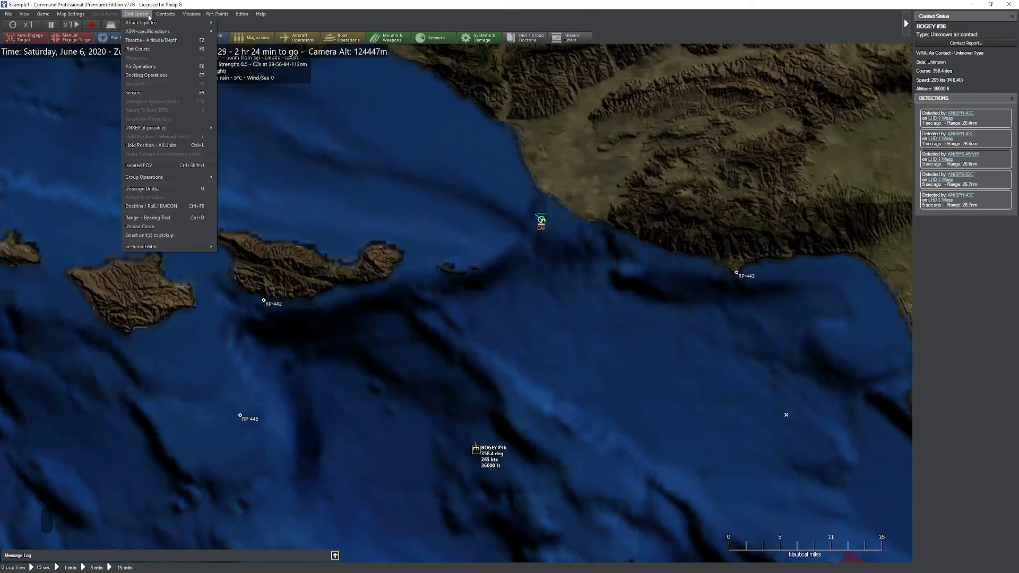
pyautogui.click(205, 14)
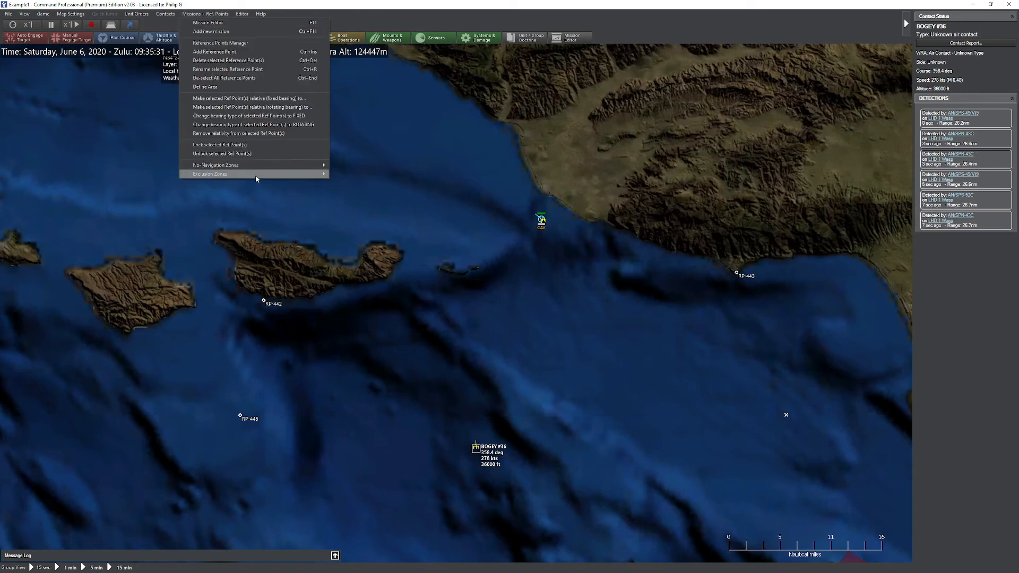
pyautogui.moveTo(256, 175)
pyautogui.click(356, 175)
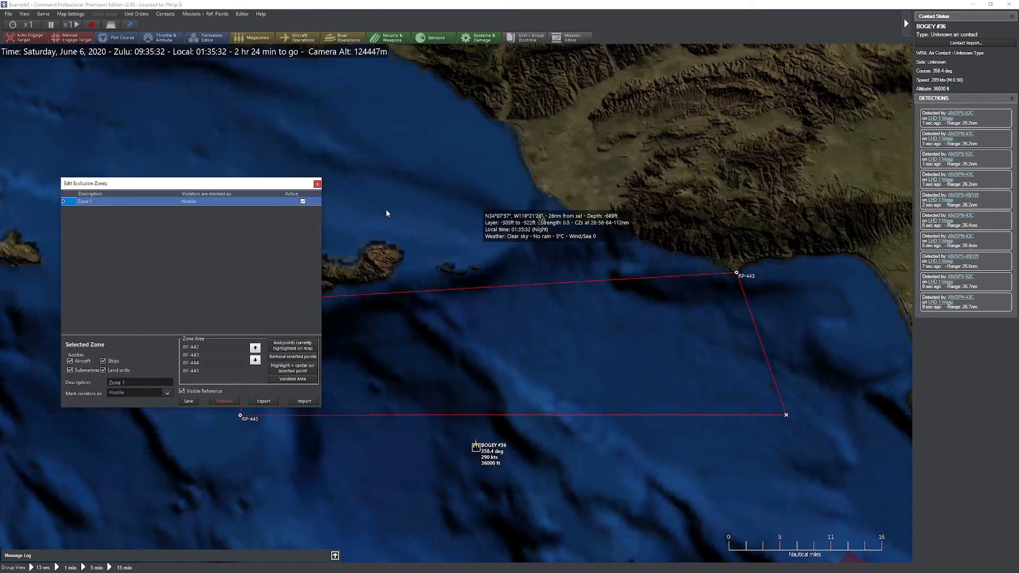
# Run the simulation with accelerated time until BOGEY #36 crosses the exclusion zone's southern boundary, and slow time again
pyautogui.press('+')
pyautogui.press('+')
pyautogui.press('+')
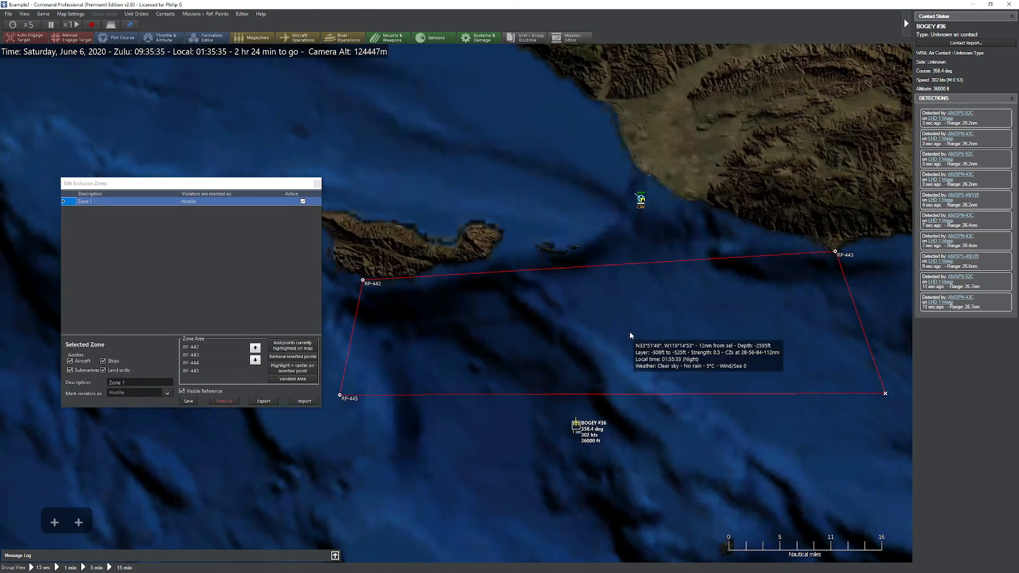
pyautogui.press('-')
pyautogui.press('-')
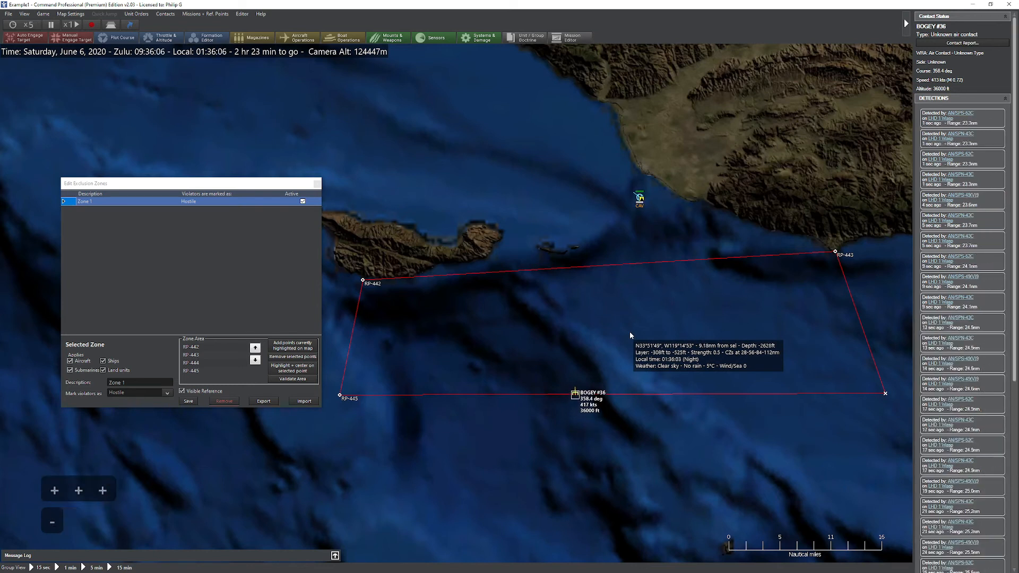
pyautogui.press('+')
pyautogui.press('+')
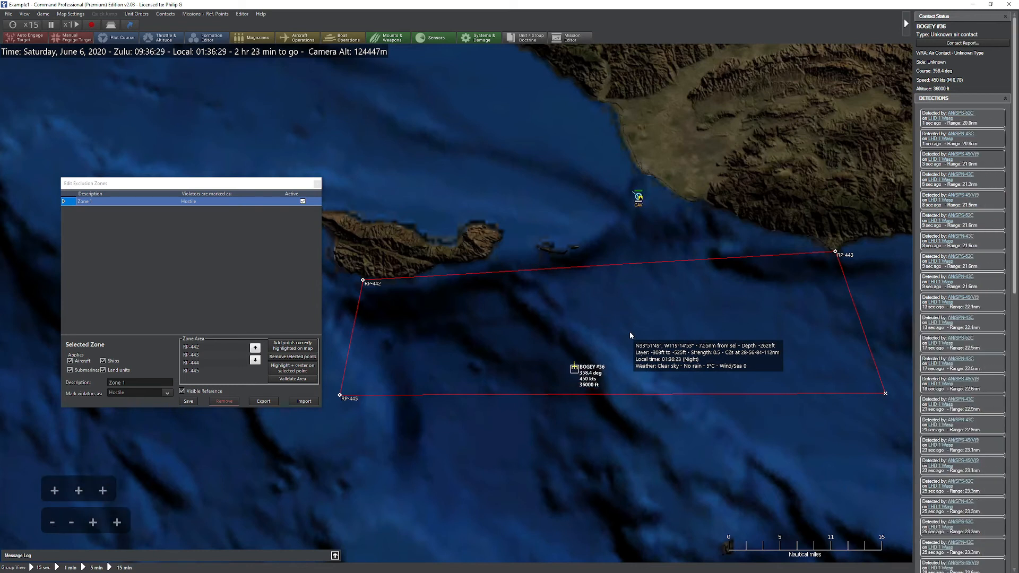
pyautogui.press('-')
pyautogui.press('-')
pyautogui.press('-')
pyautogui.press('-')
pyautogui.press('-')
pyautogui.press('-')
pyautogui.press('-')
pyautogui.press('-')
pyautogui.press('-')
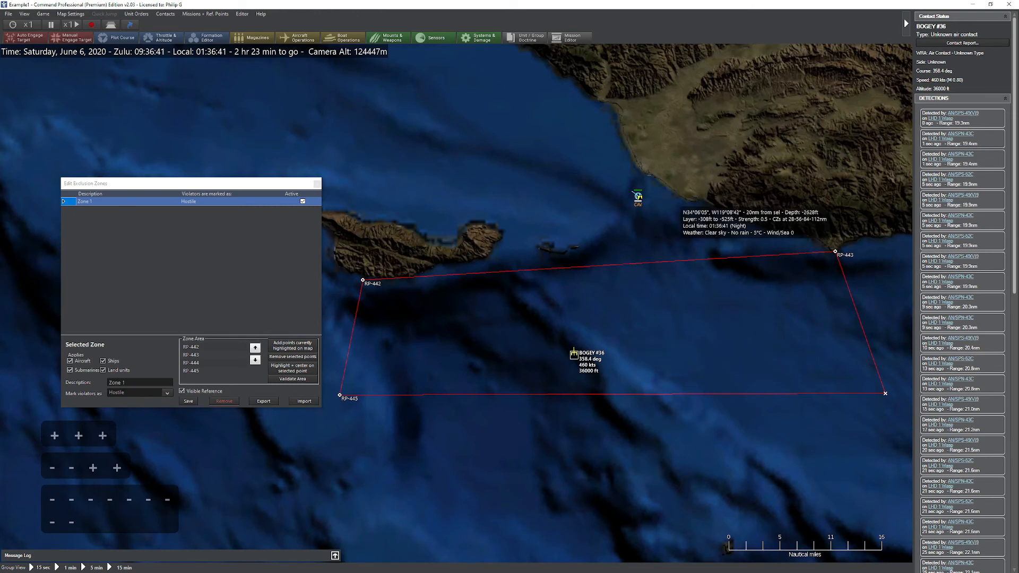